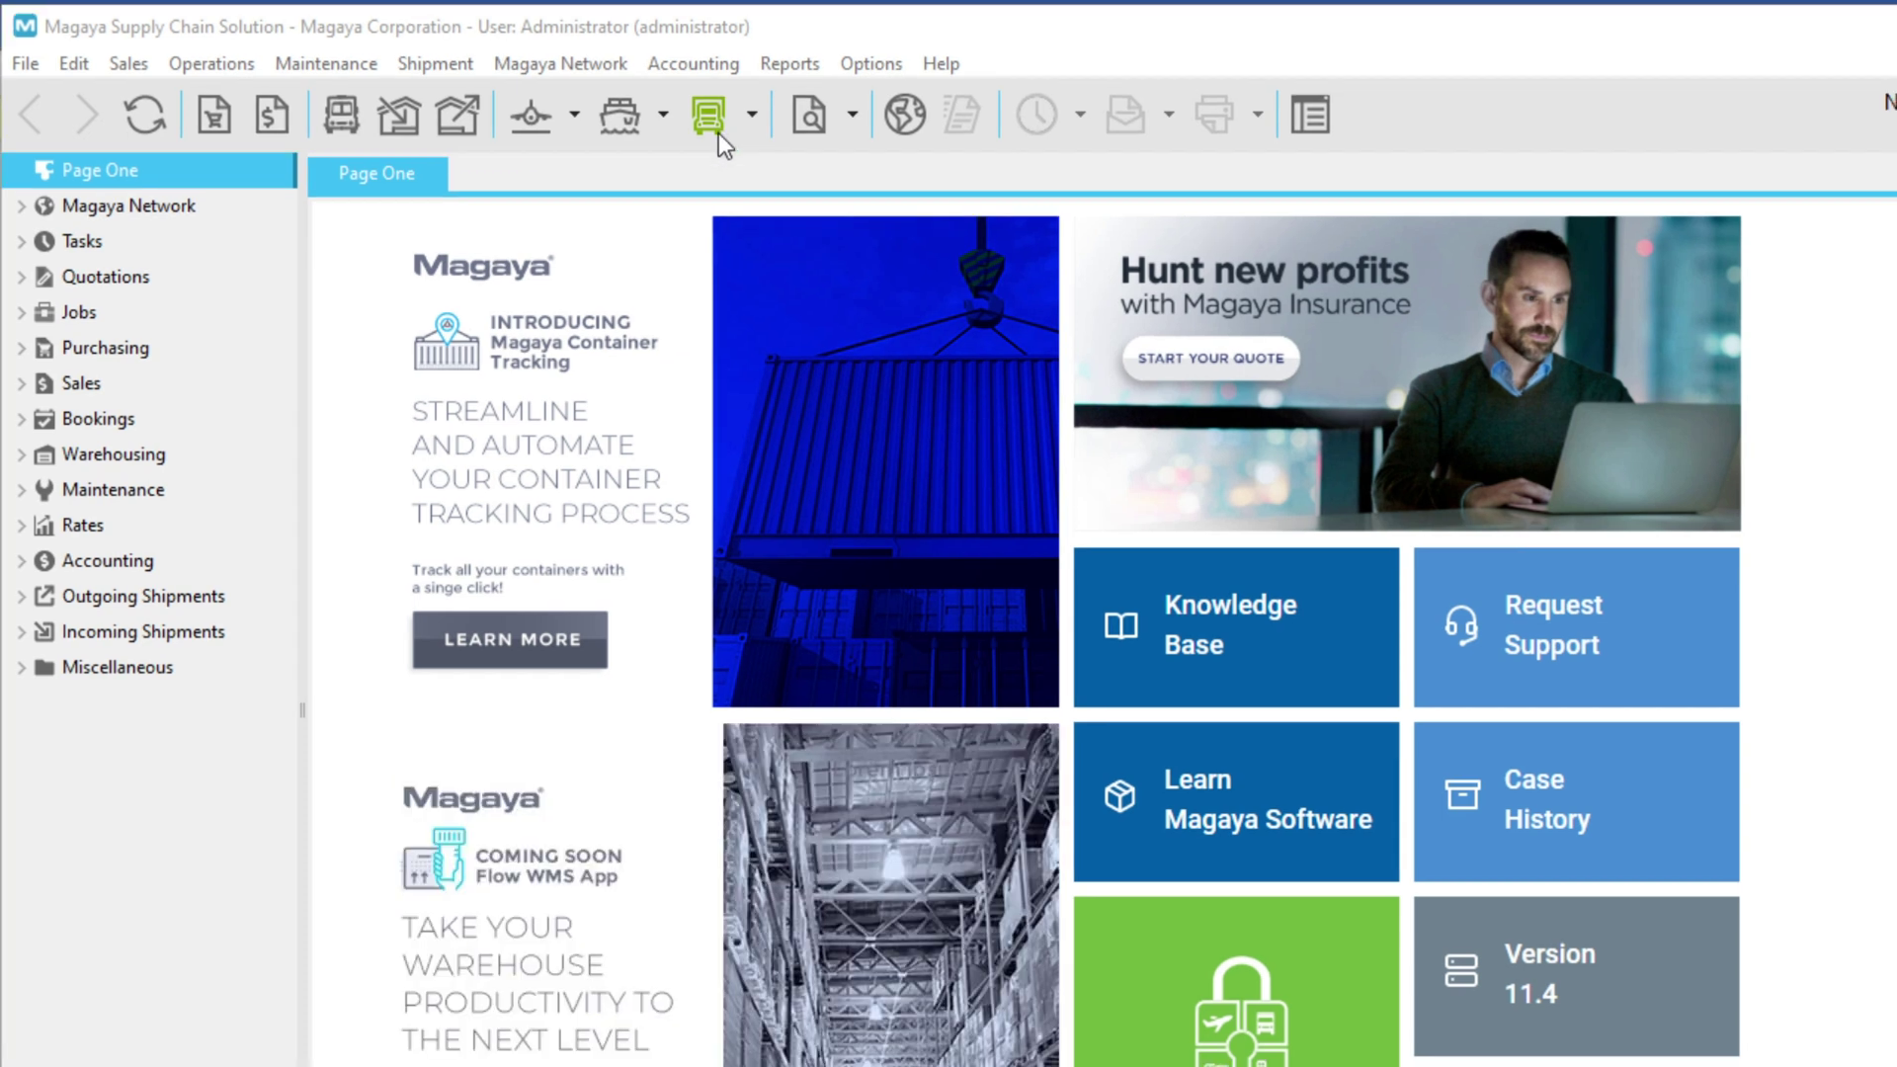
- Start the export air Consolidation Wizard from the air shipment dropdown, then open the transaction Find search
{"action": "left_click", "coordinate": [574, 115]}
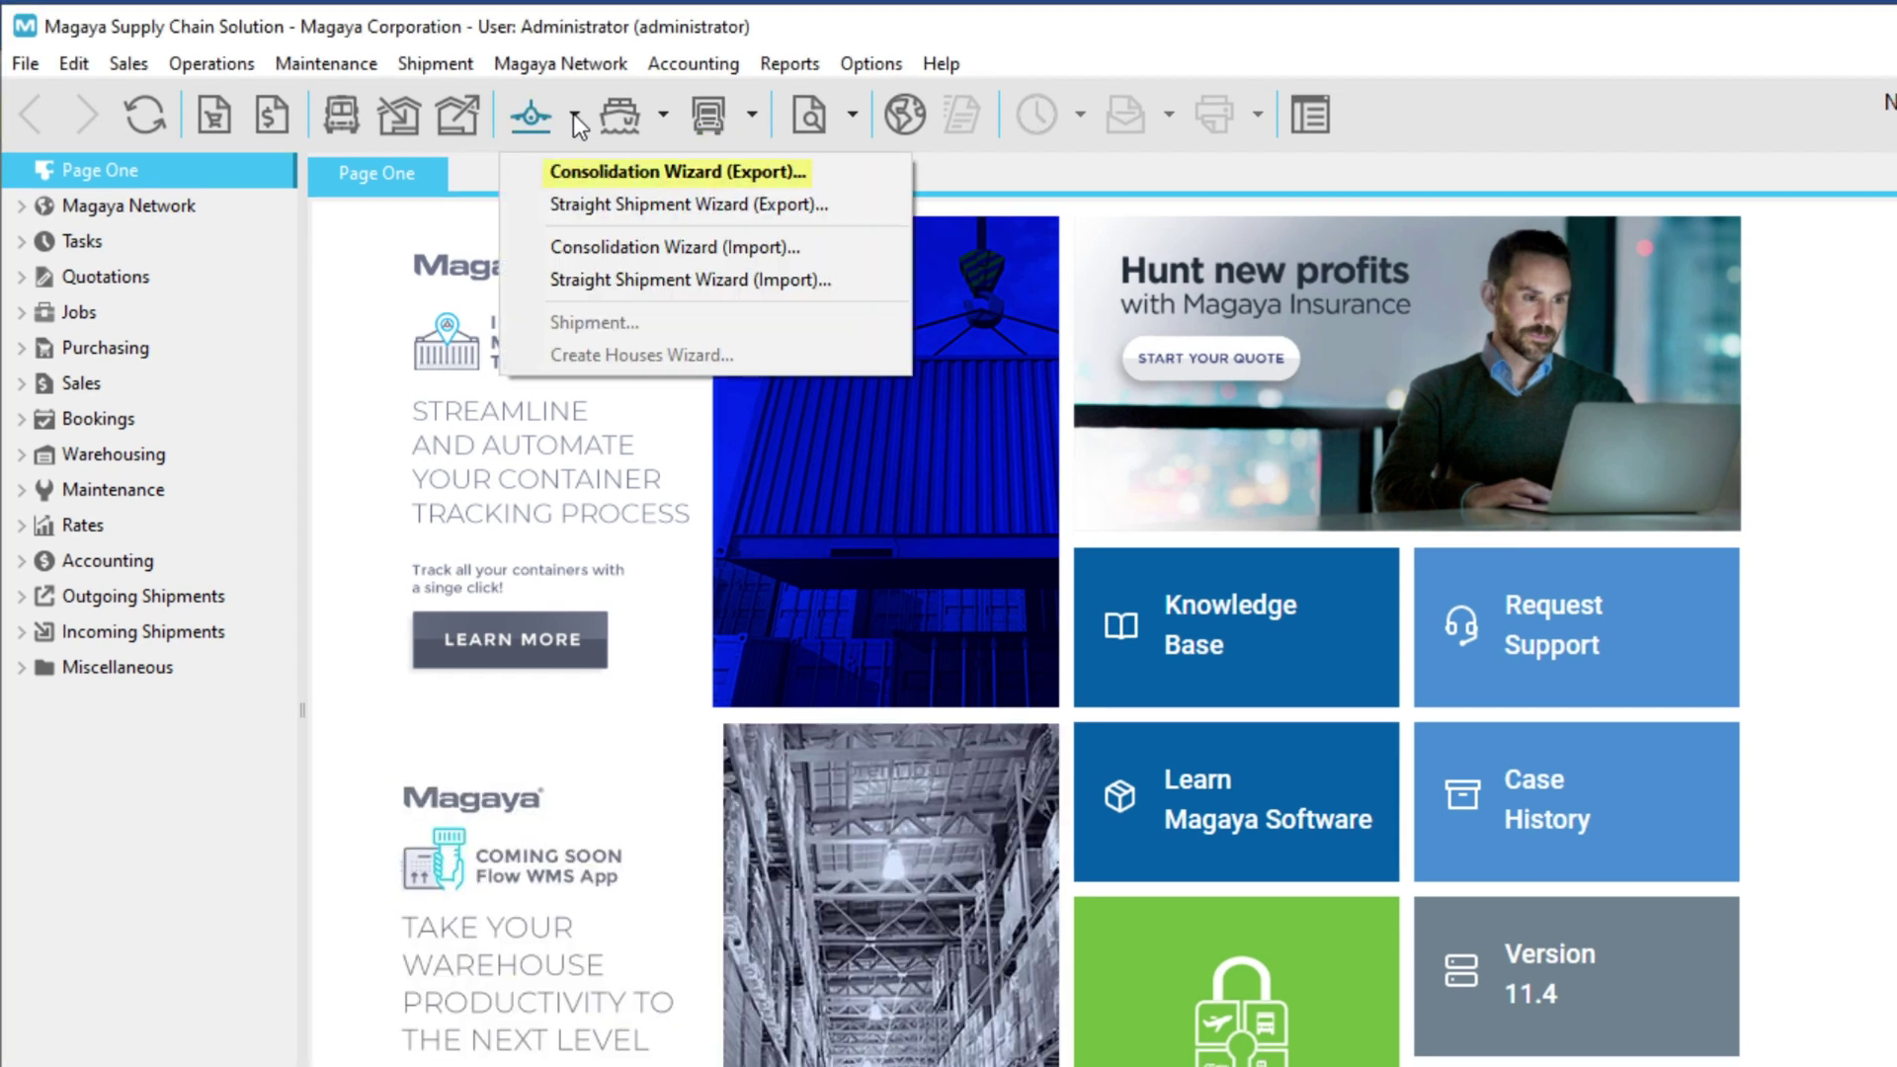
{"action": "left_click", "coordinate": [834, 170]}
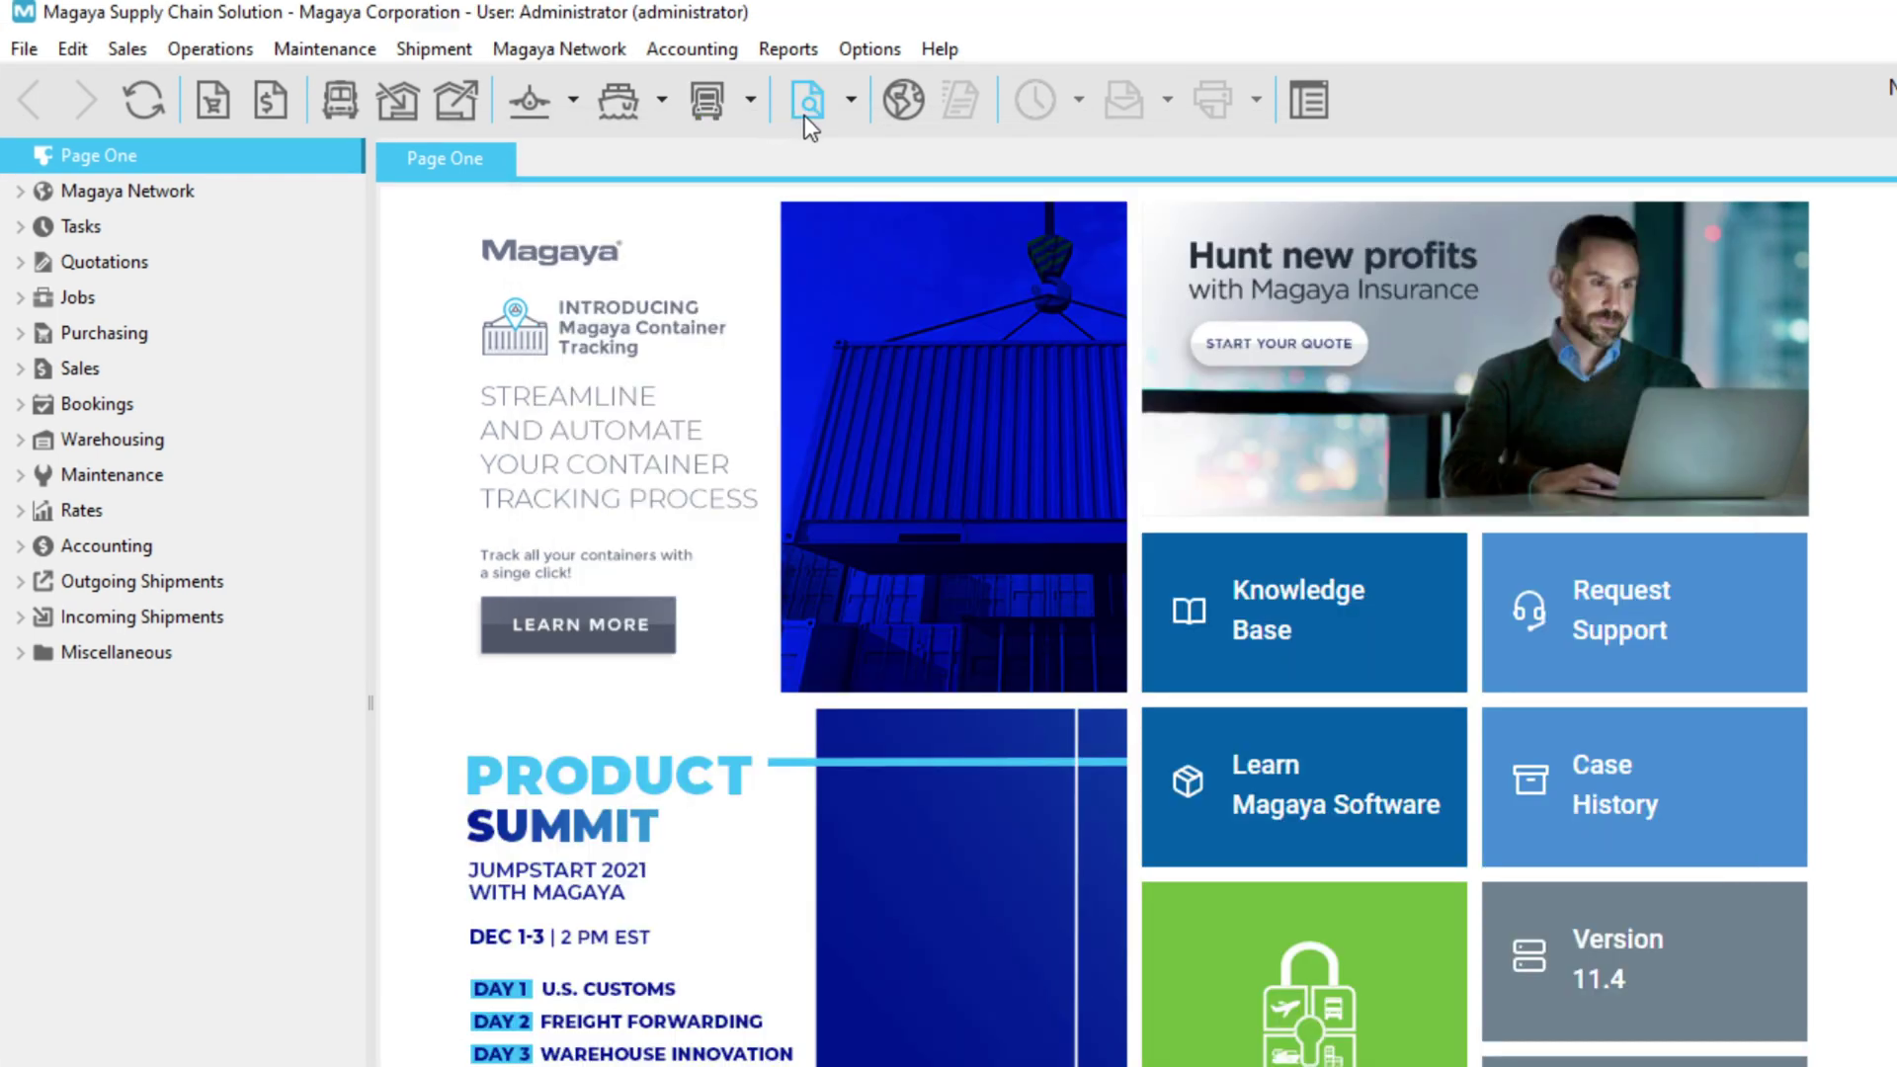
{"action": "left_click", "coordinate": [804, 116]}
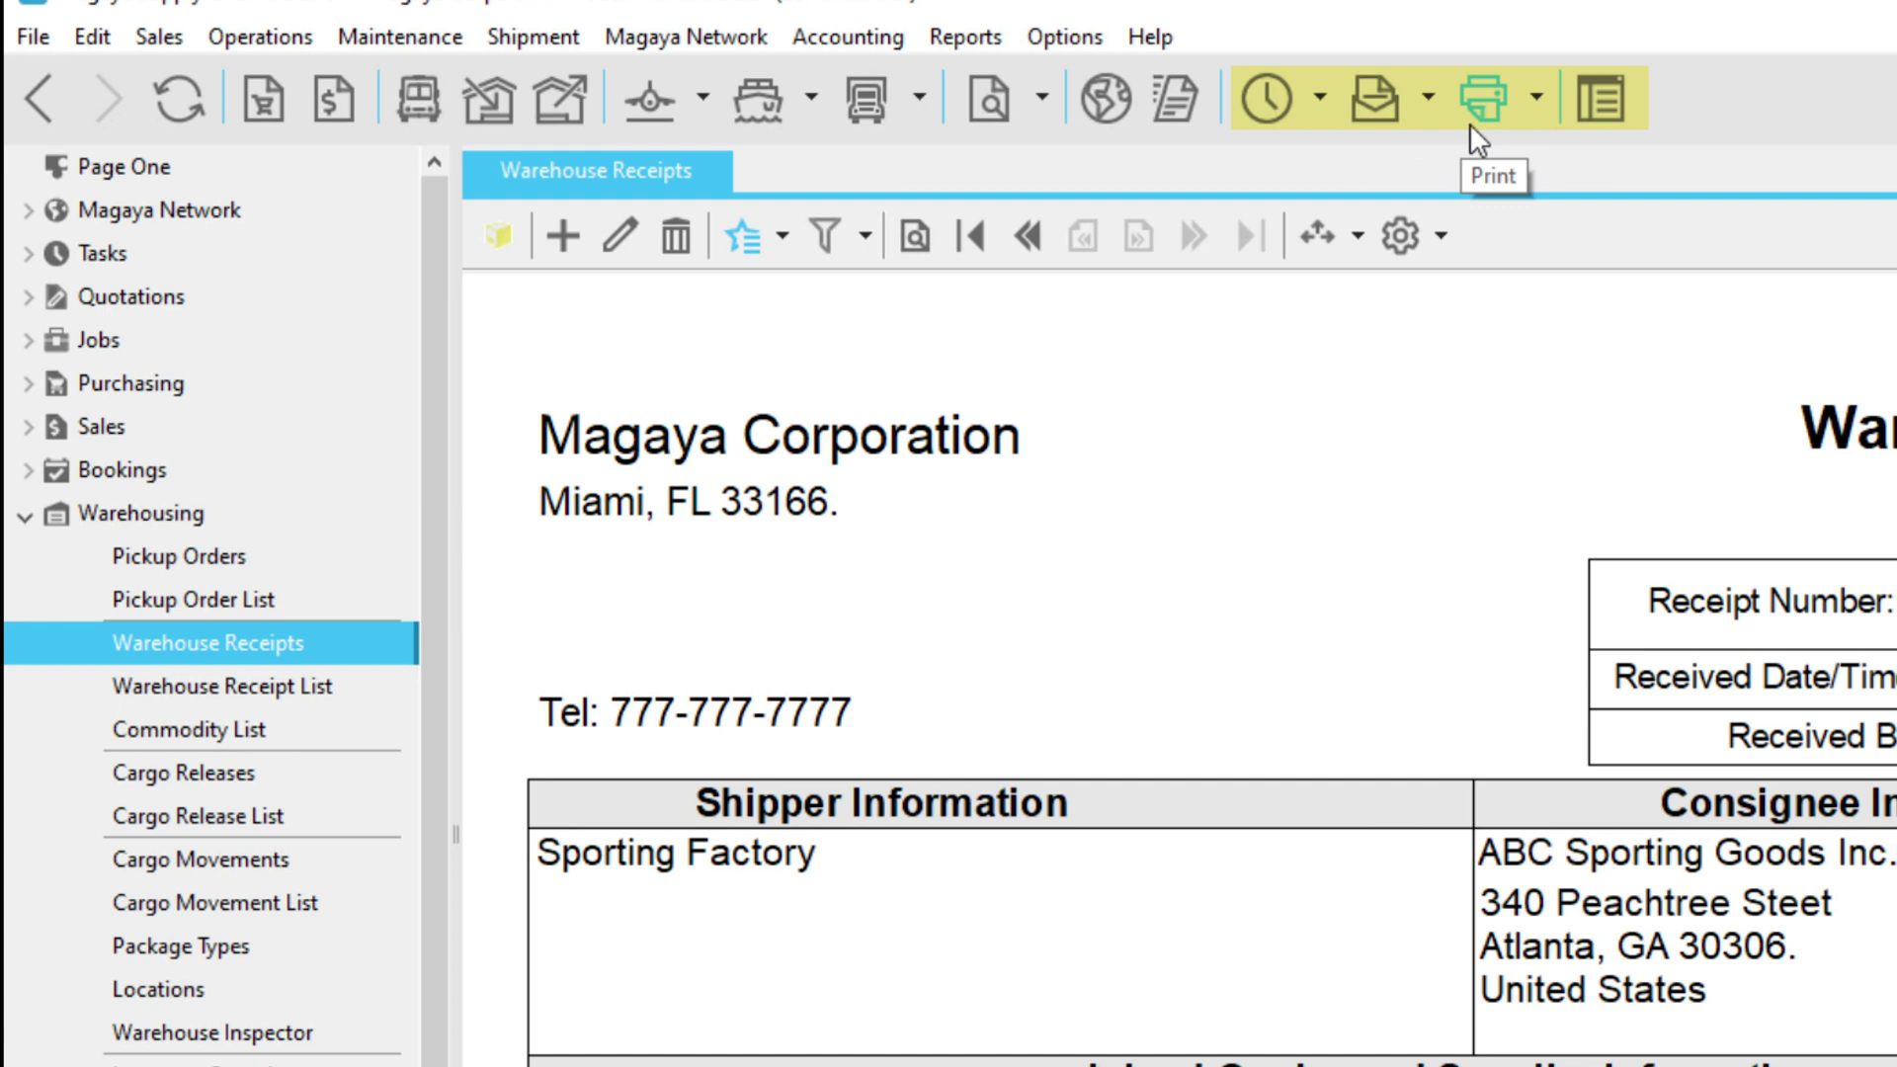
{"action": "left_click", "coordinate": [1588, 122]}
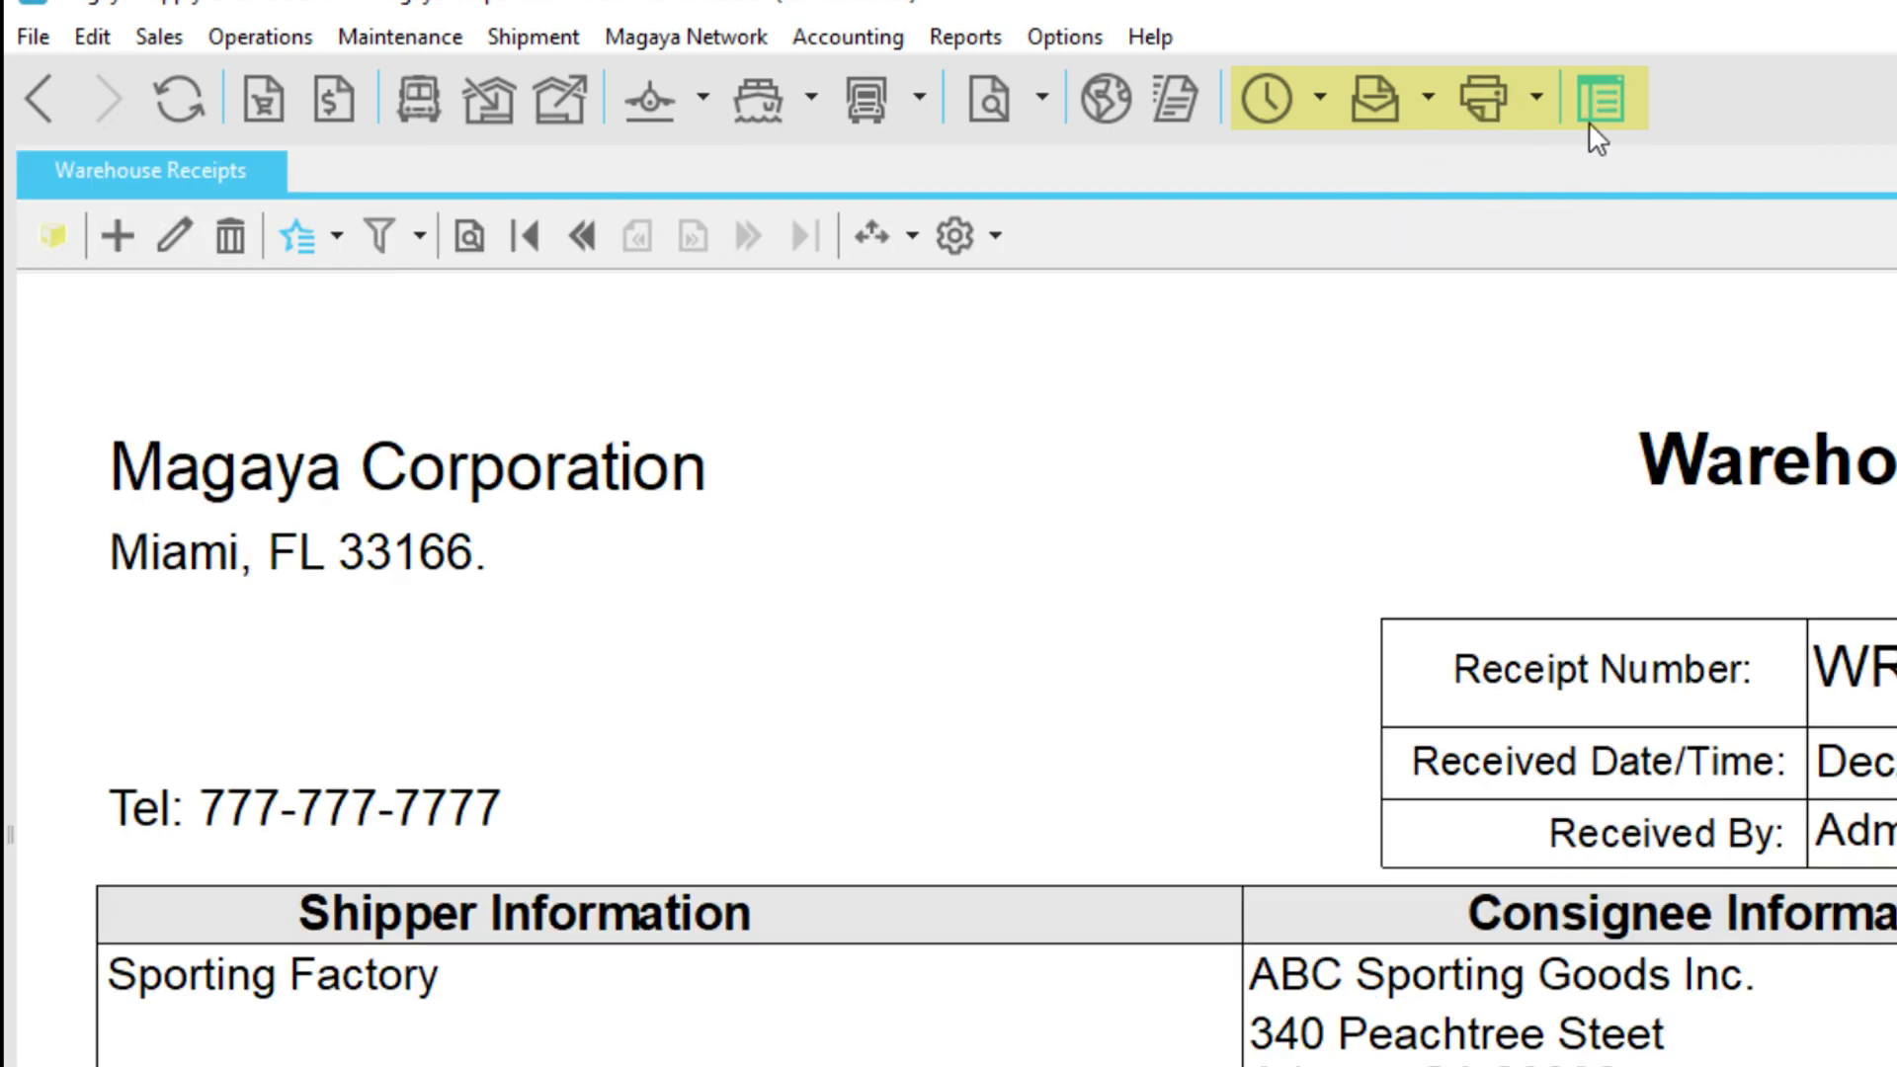
{"action": "left_click", "coordinate": [1589, 121]}
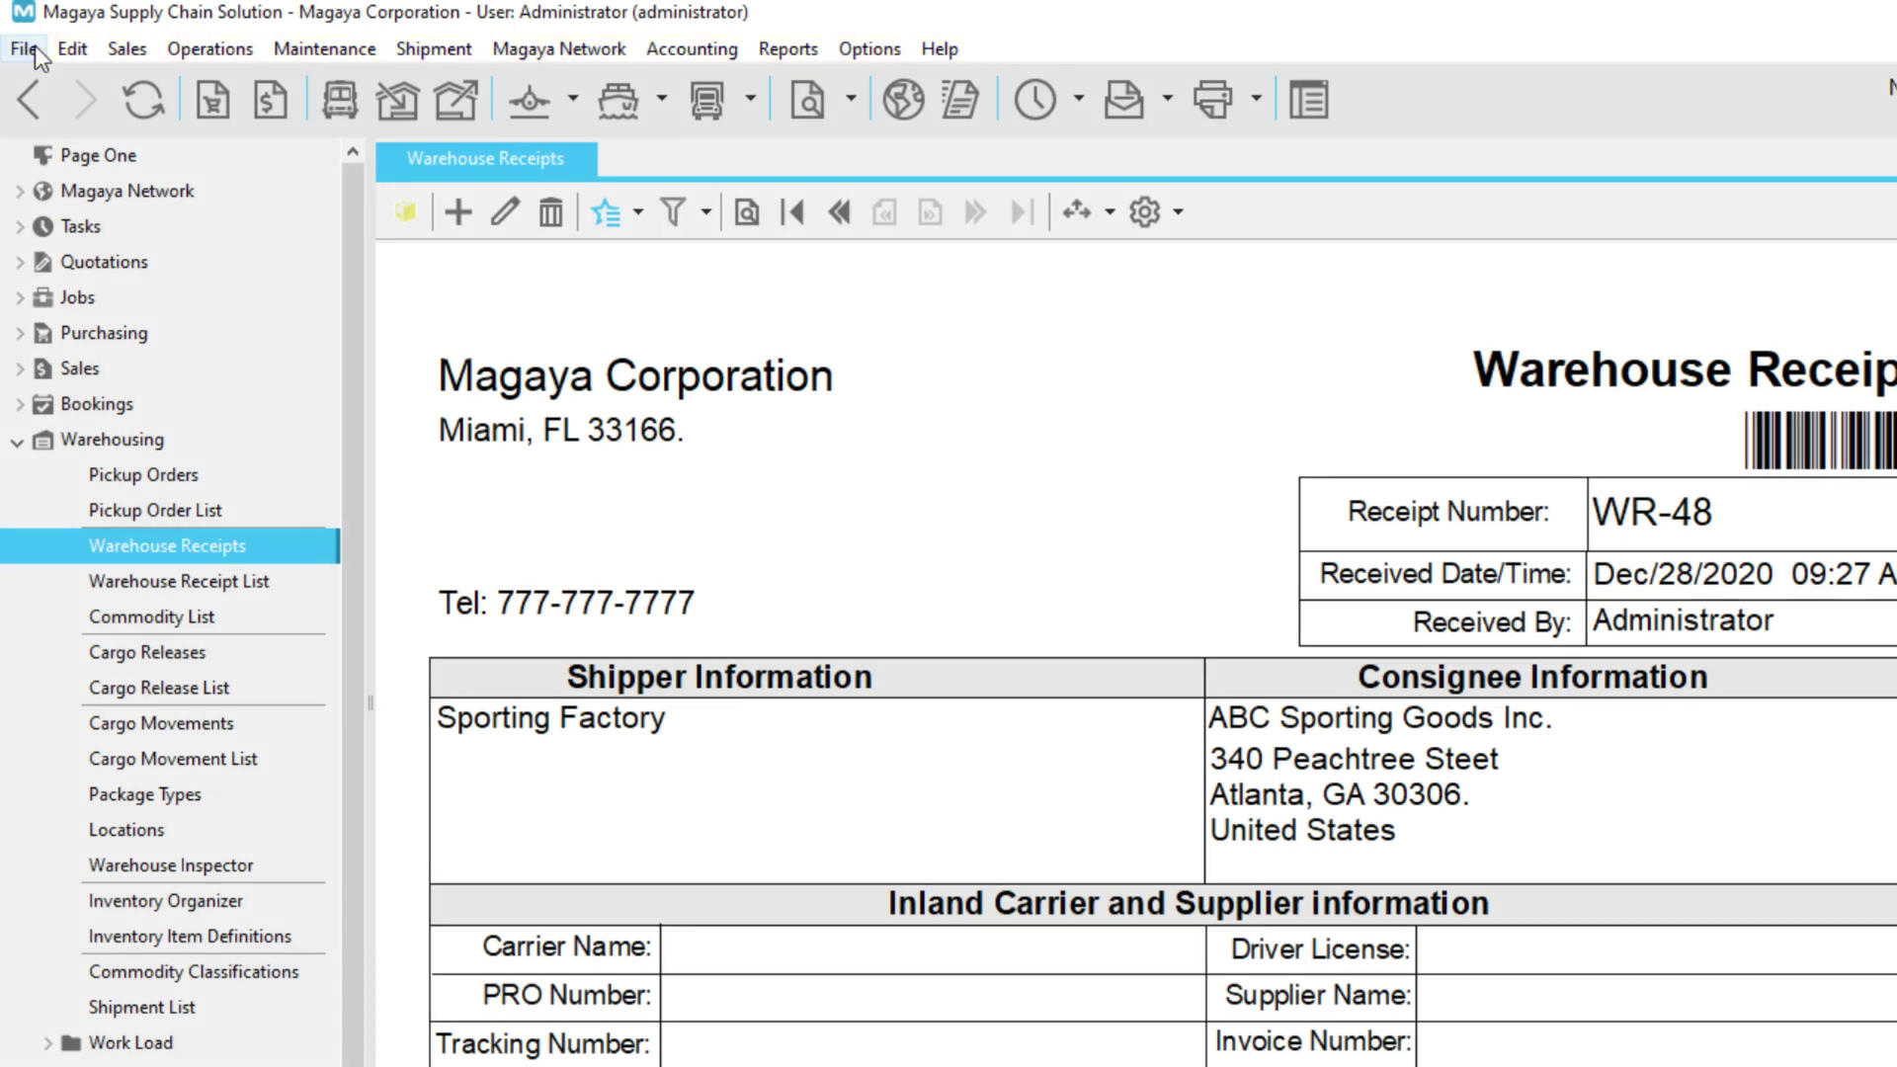
{"action": "left_click", "coordinate": [34, 46]}
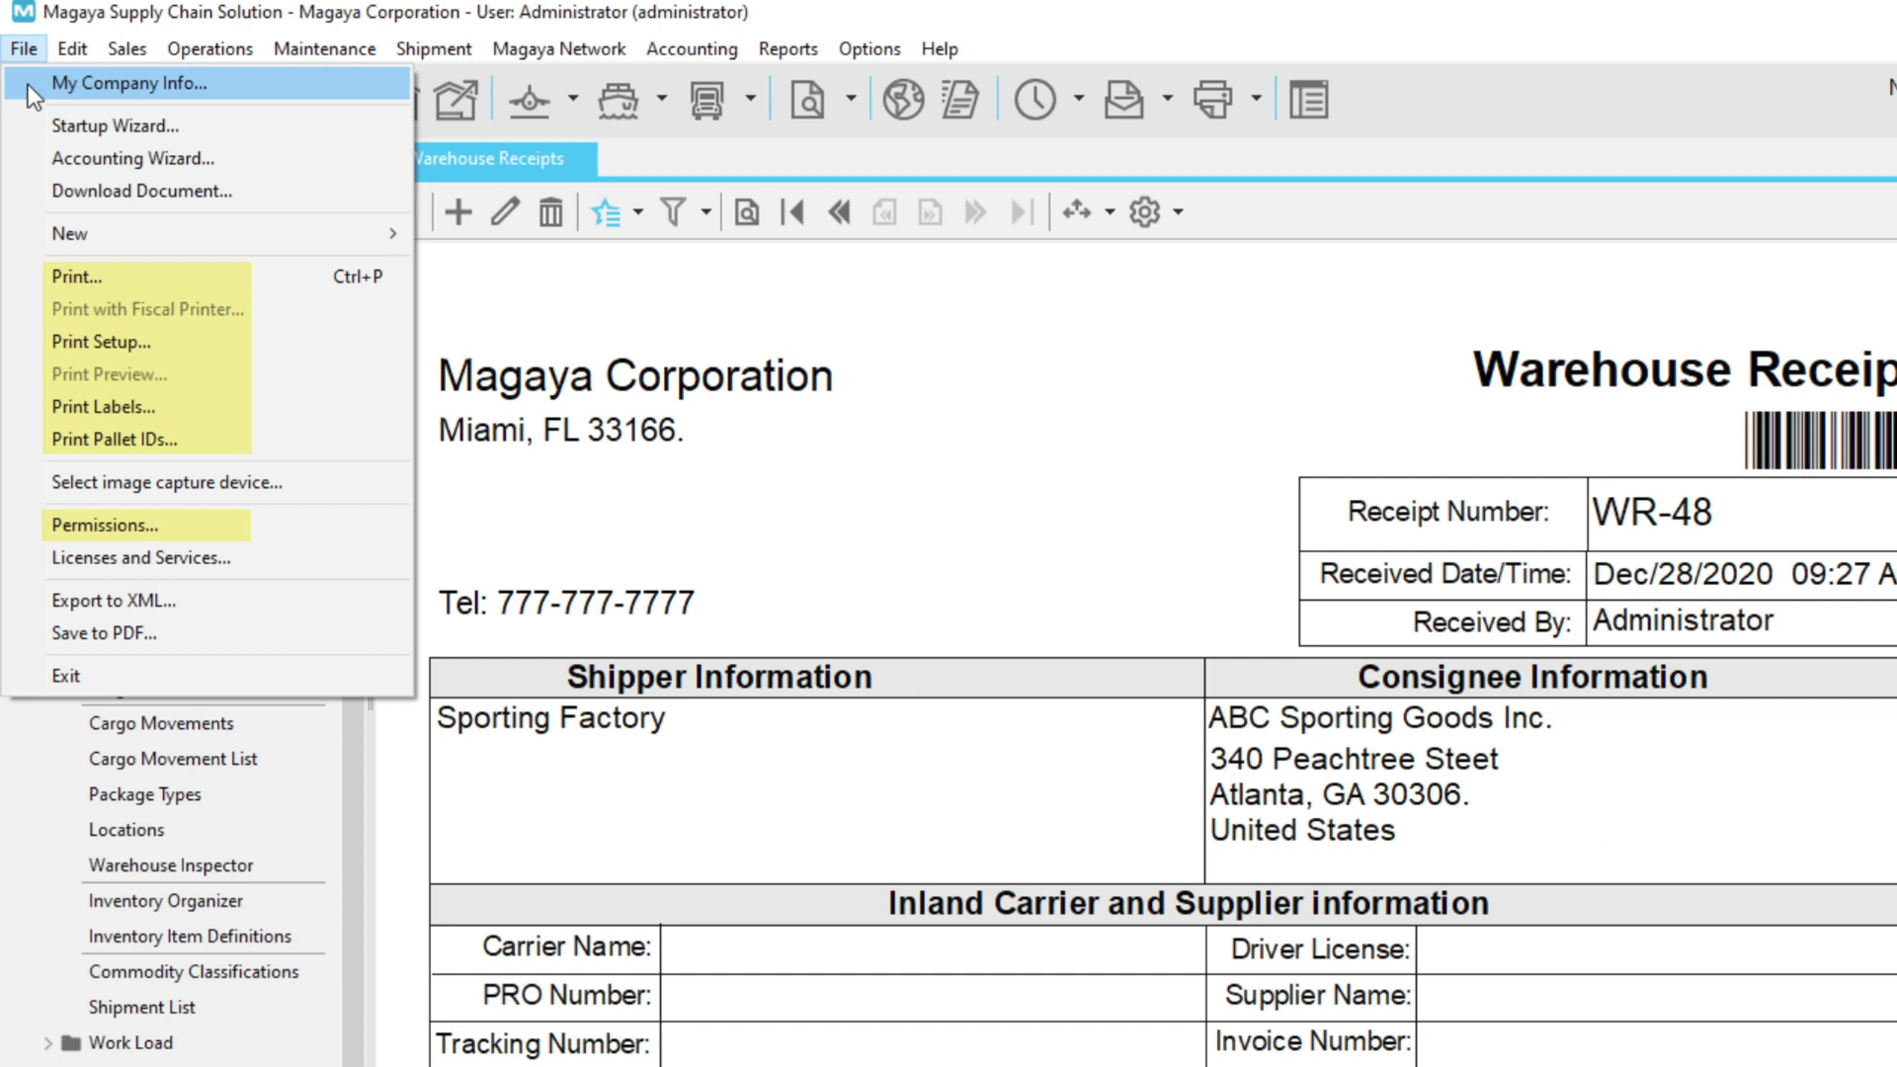
- Browse the Sales, Operations, Maintenance and Reports menus, ending on the Options menu
{"action": "mouse_move", "coordinate": [145, 49]}
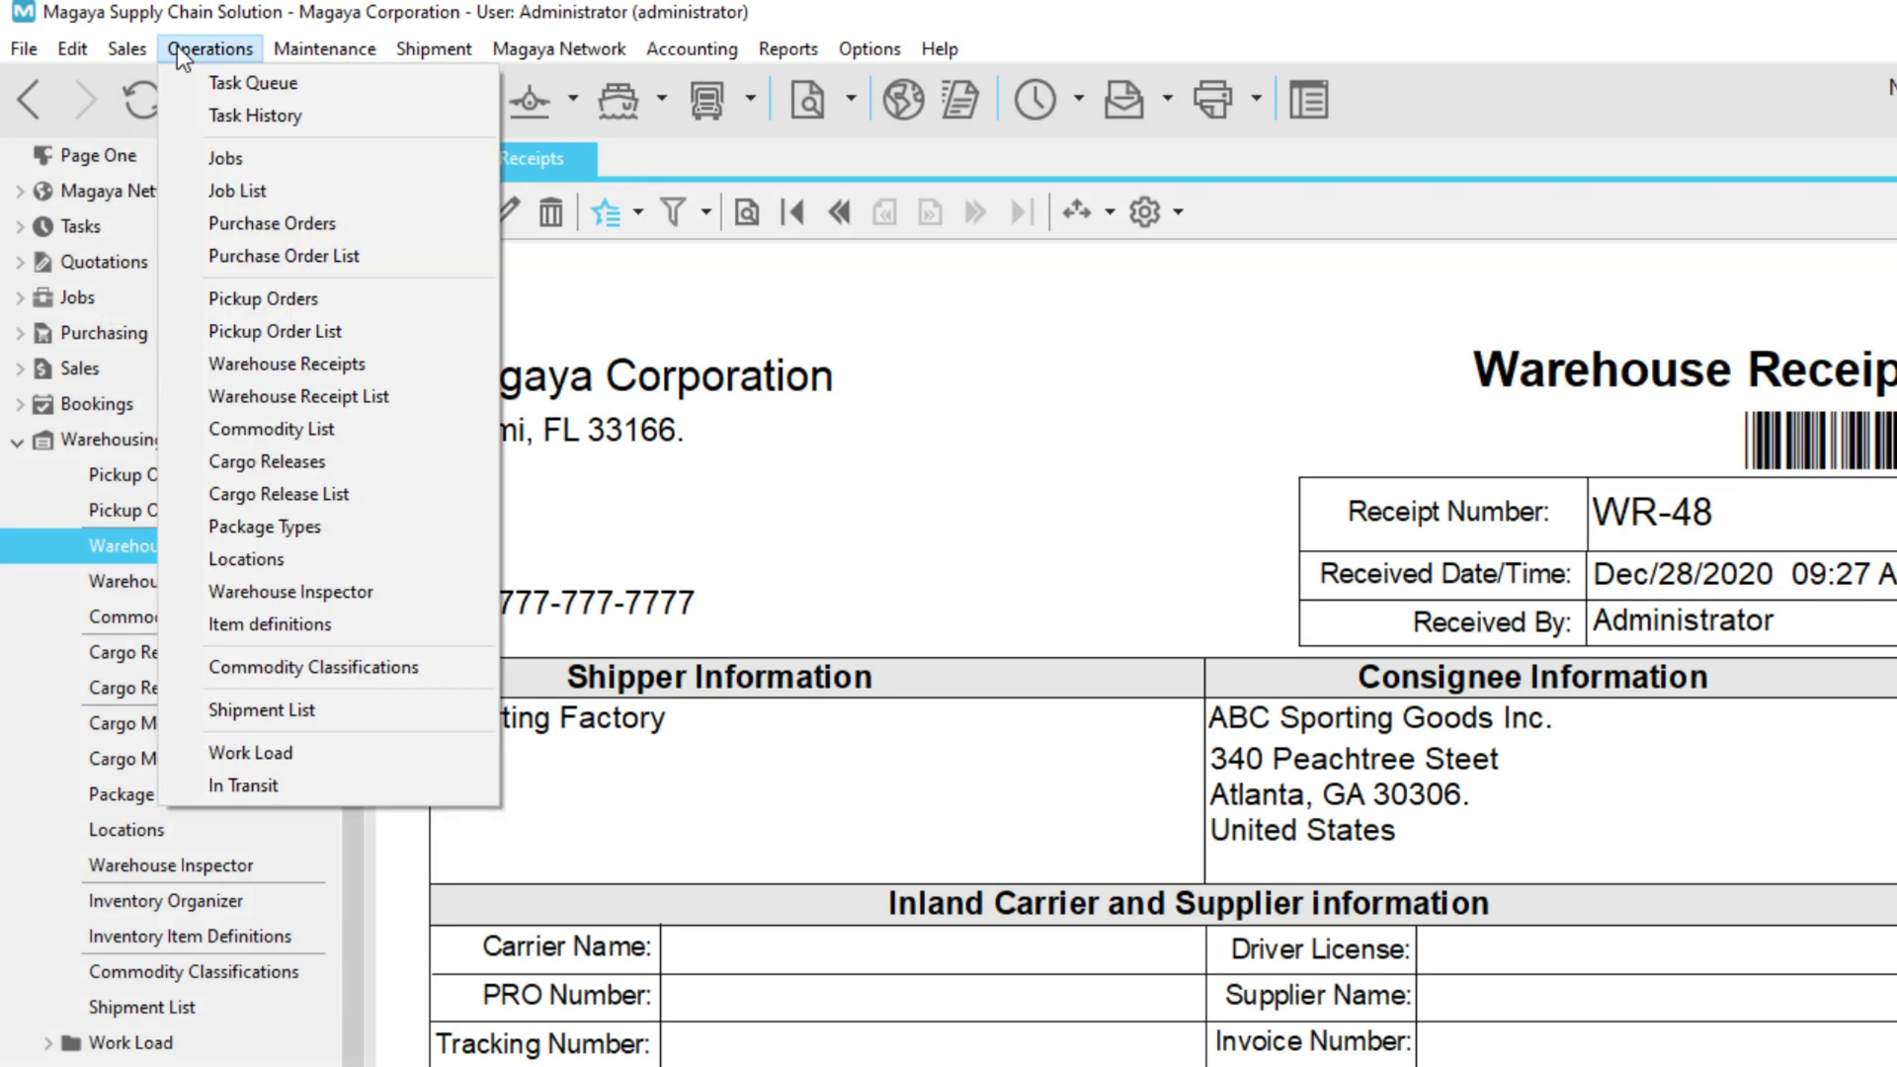
{"action": "mouse_move", "coordinate": [275, 37]}
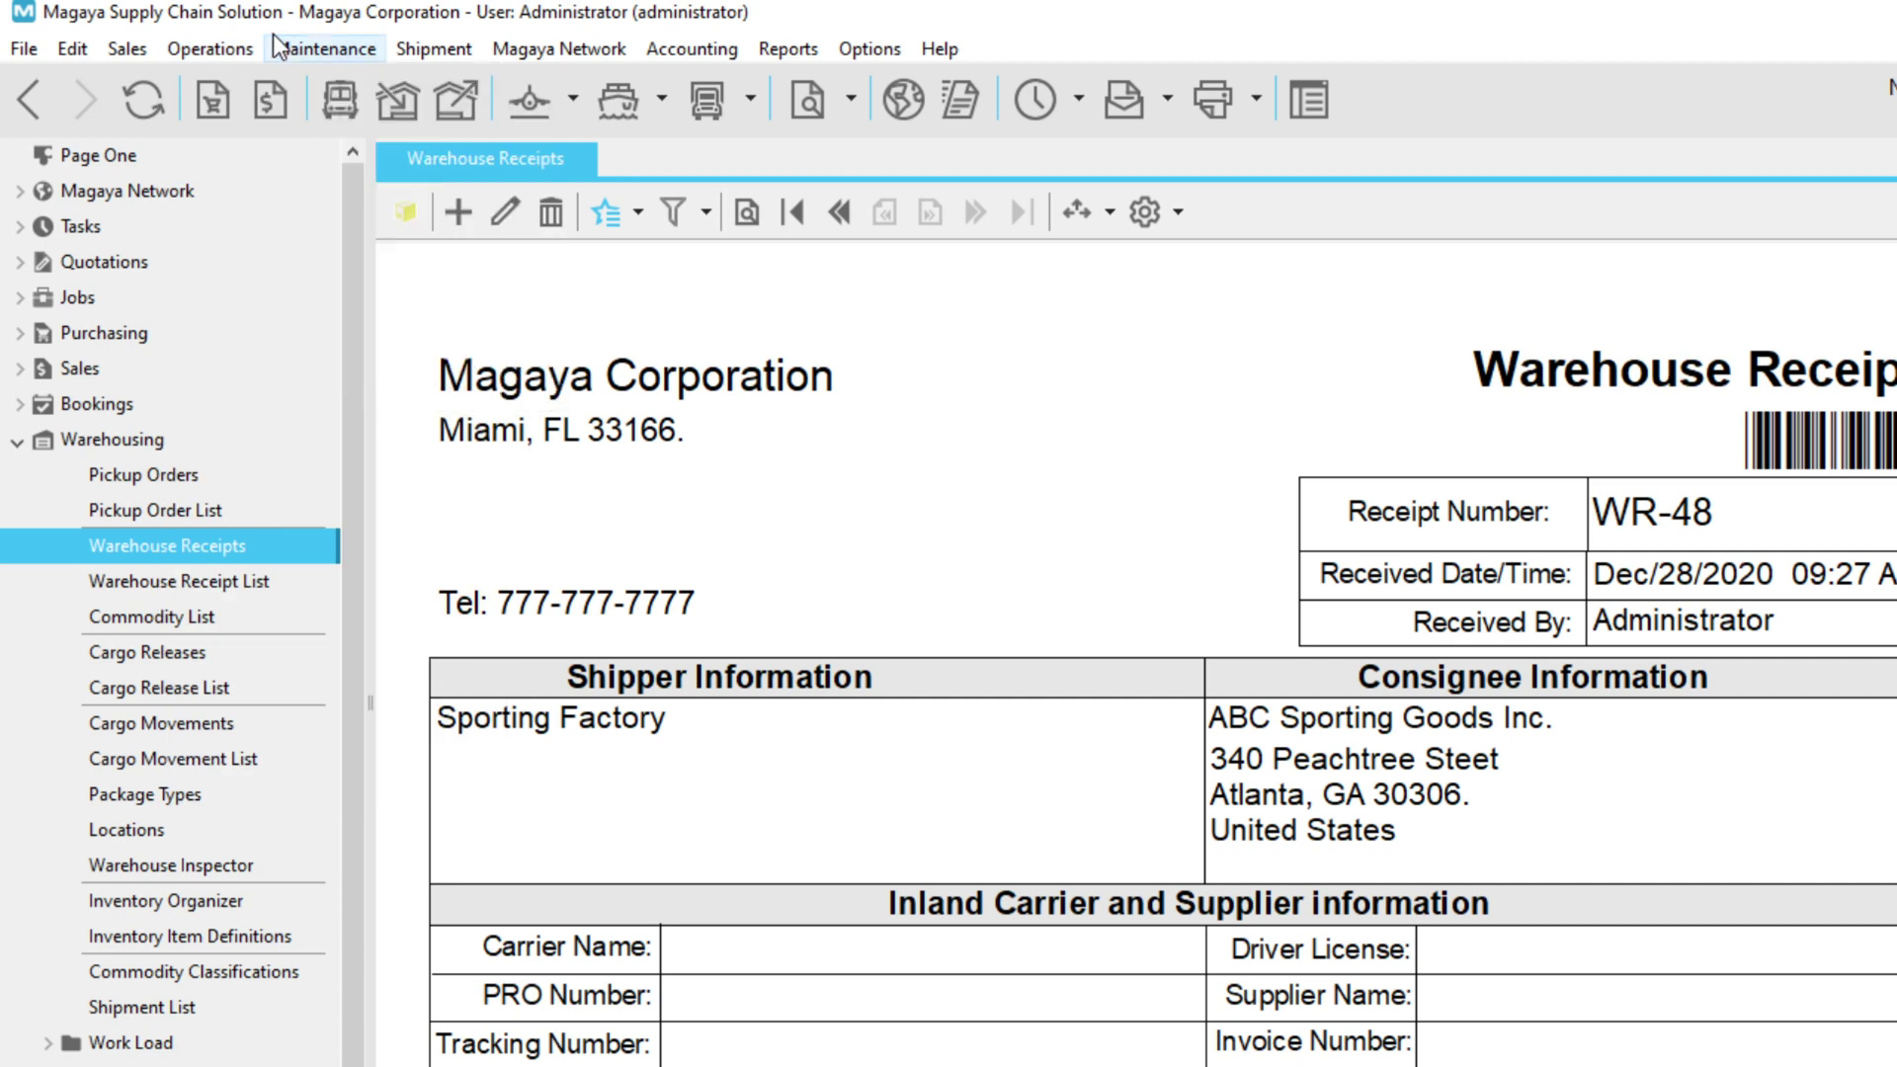
{"action": "mouse_move", "coordinate": [847, 58]}
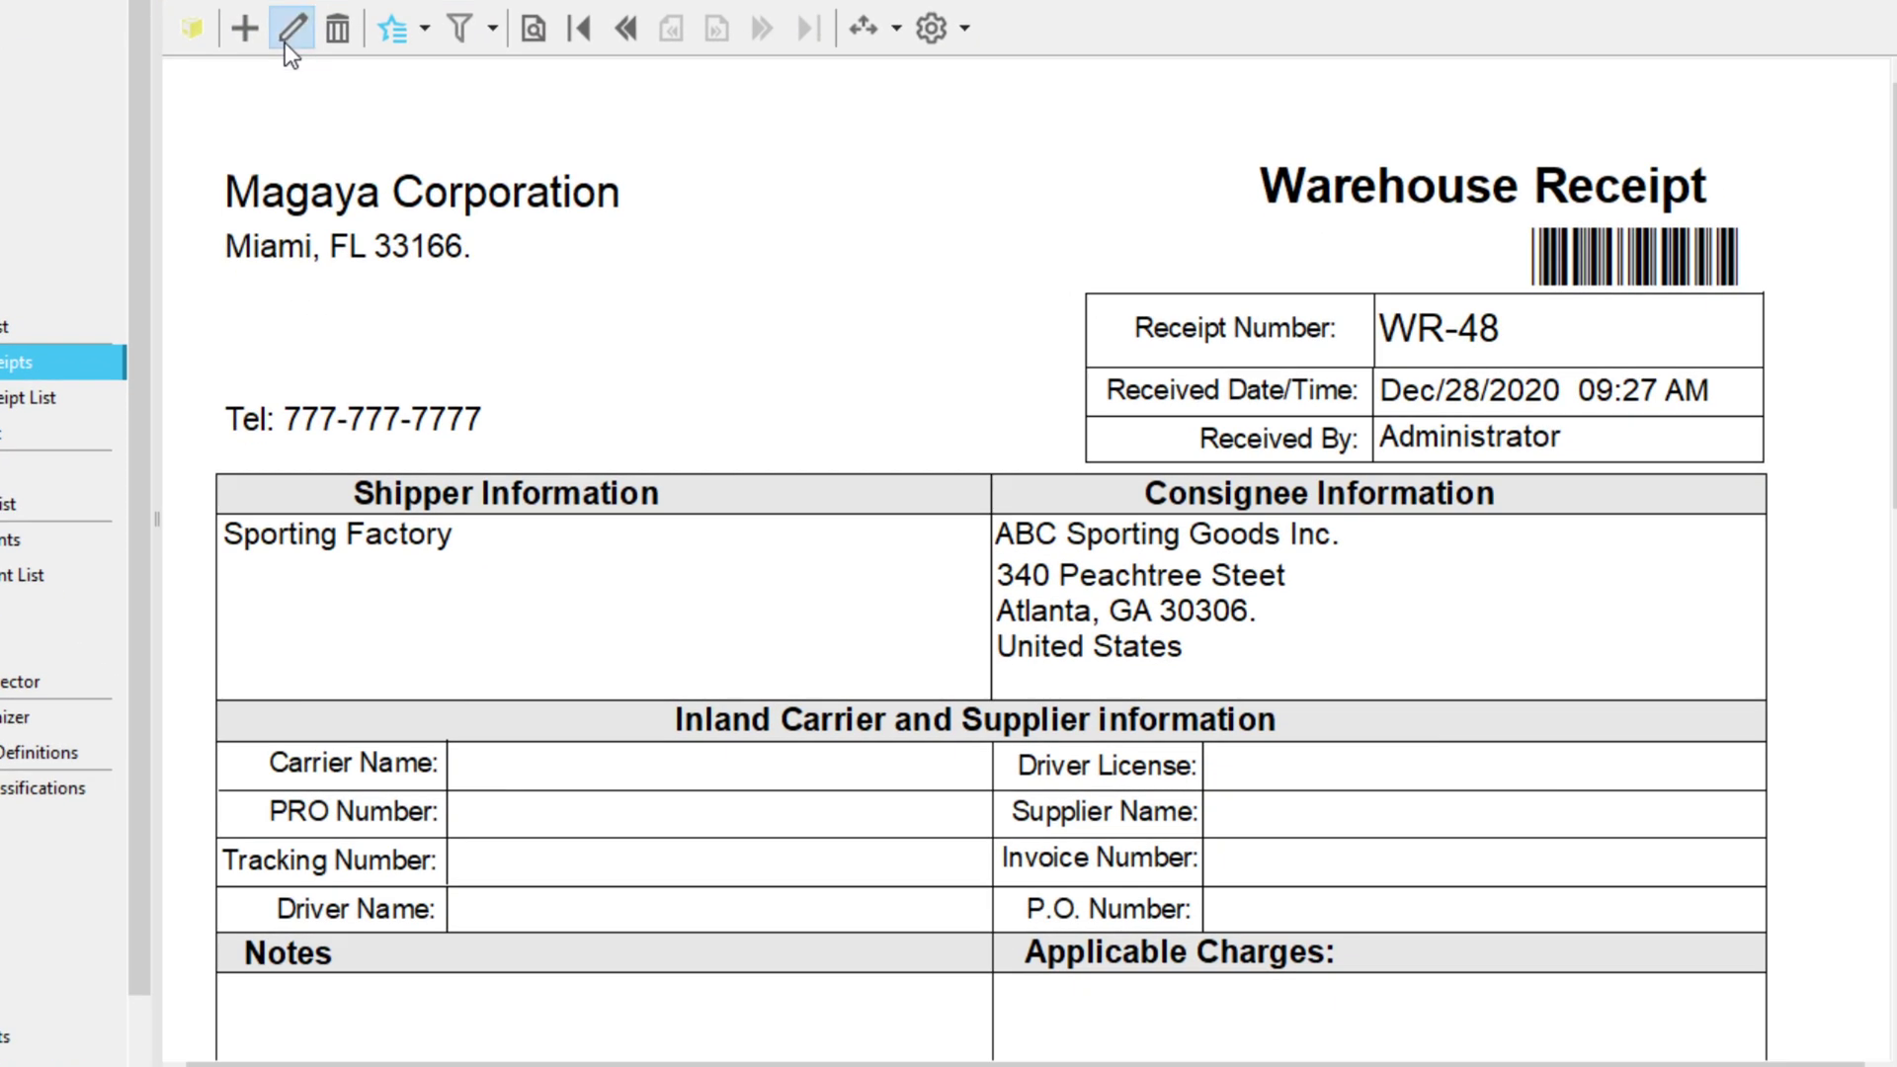
- Open receipt WR-48 for editing, enlarge and close its dialog, then show the Options menu
{"action": "left_click", "coordinate": [500, 223]}
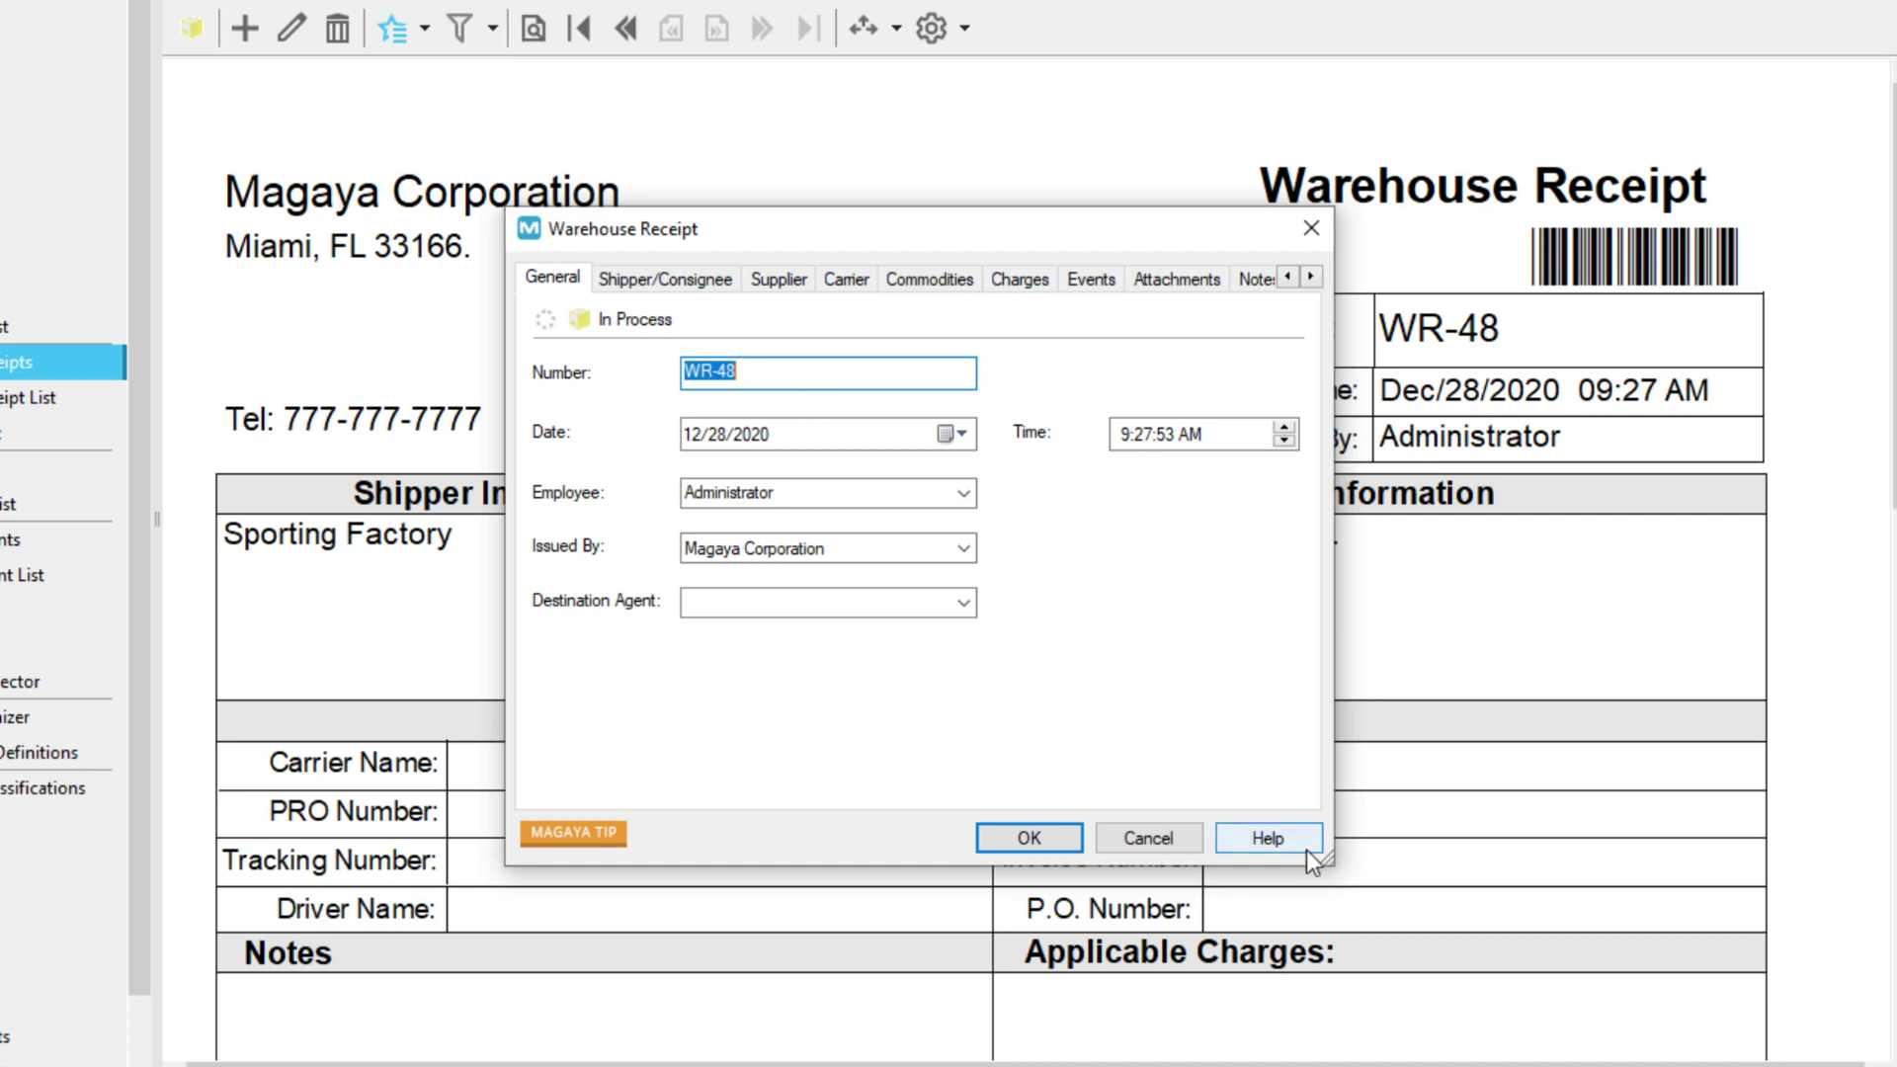
{"action": "left_click_drag", "start_coordinate": [1306, 849], "coordinate": [1452, 923]}
{"action": "key", "text": "Escape"}
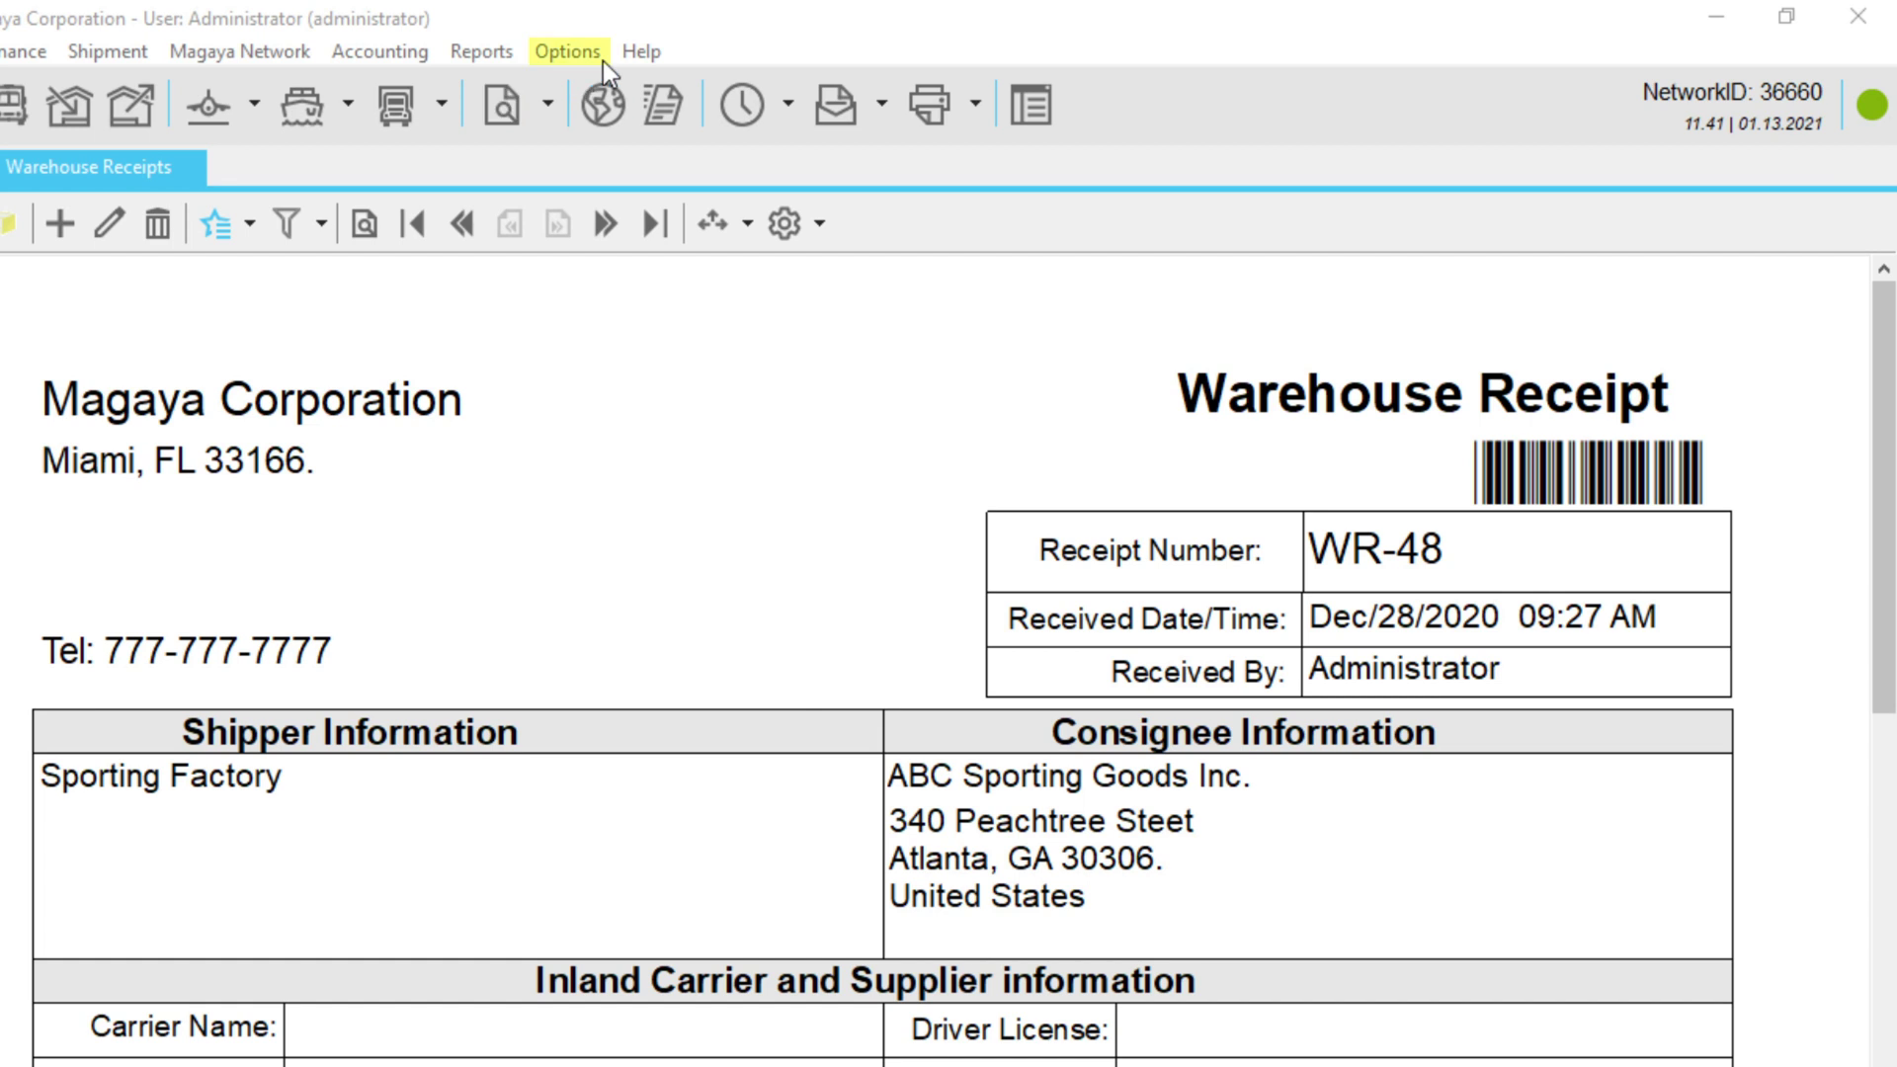
{"action": "left_click", "coordinate": [603, 52]}
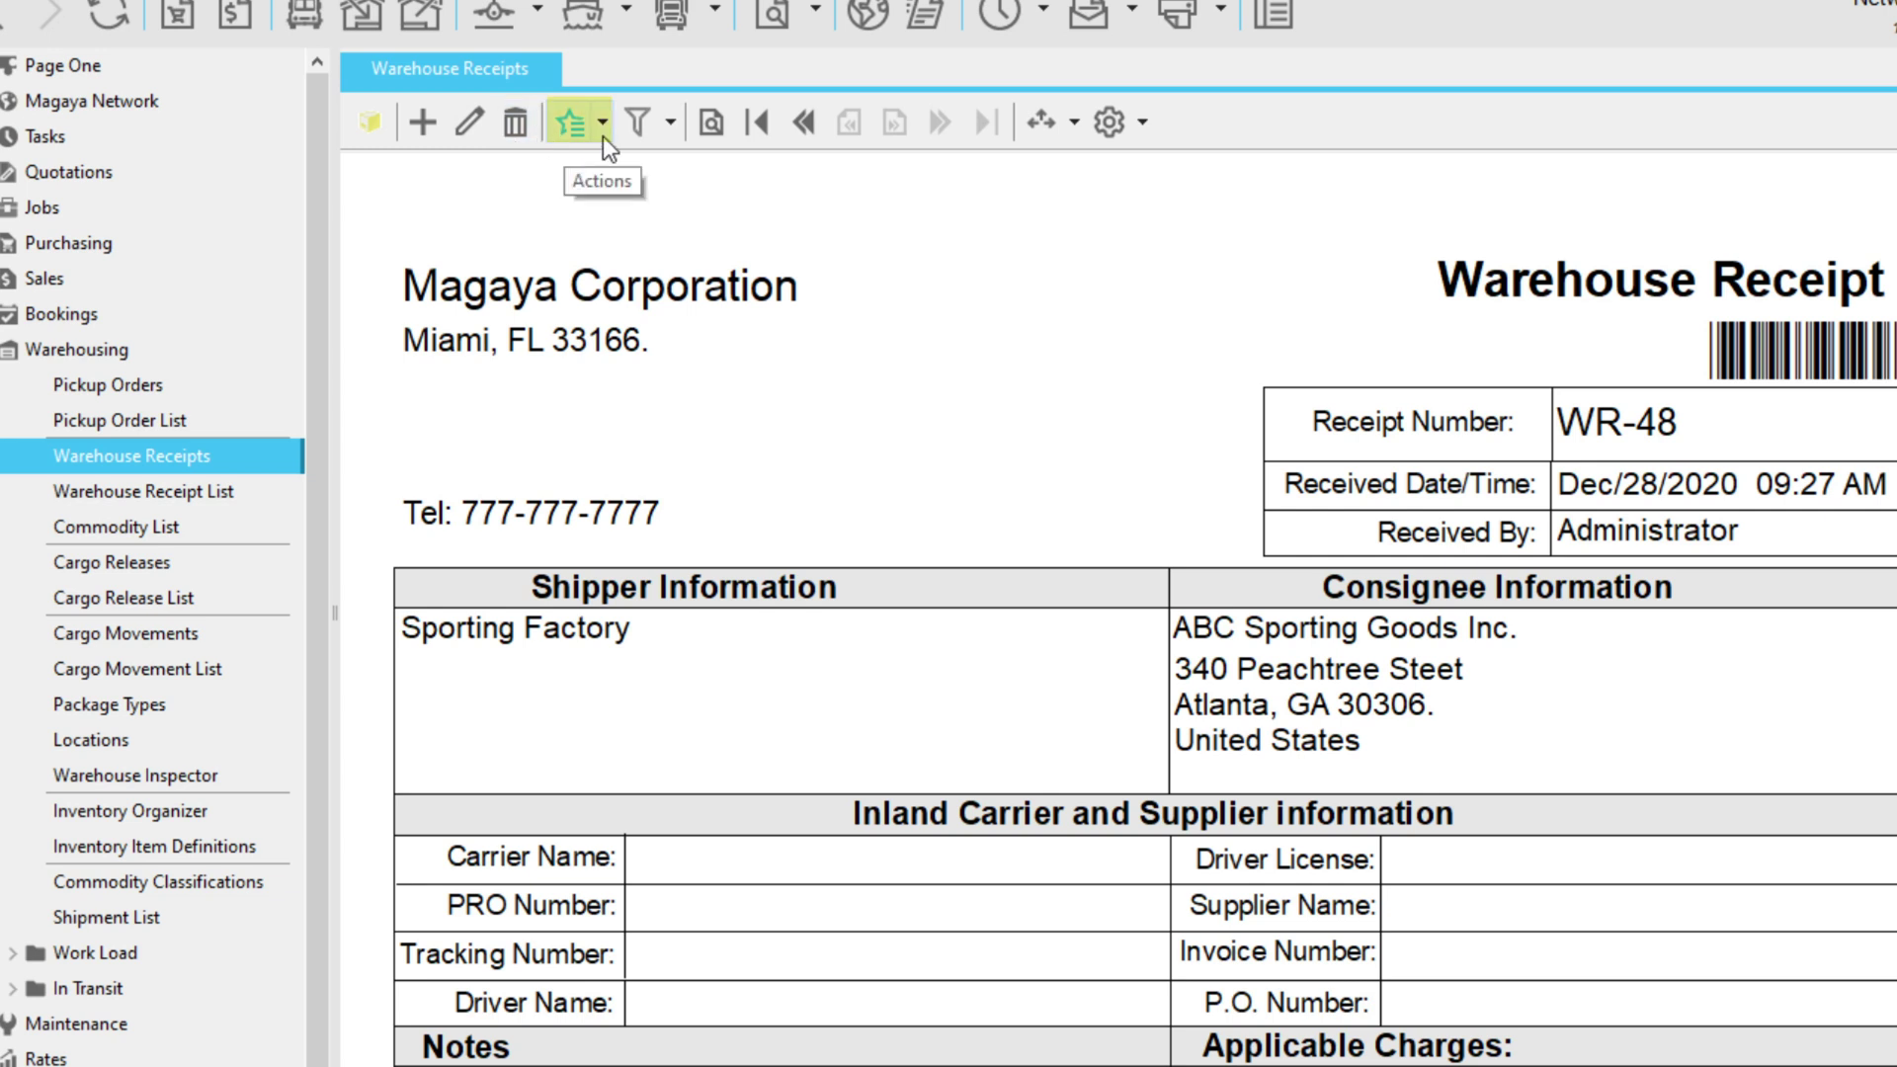
- Check the receipt Actions list, then Quick Find receipt WR-47
{"action": "left_click", "coordinate": [602, 136]}
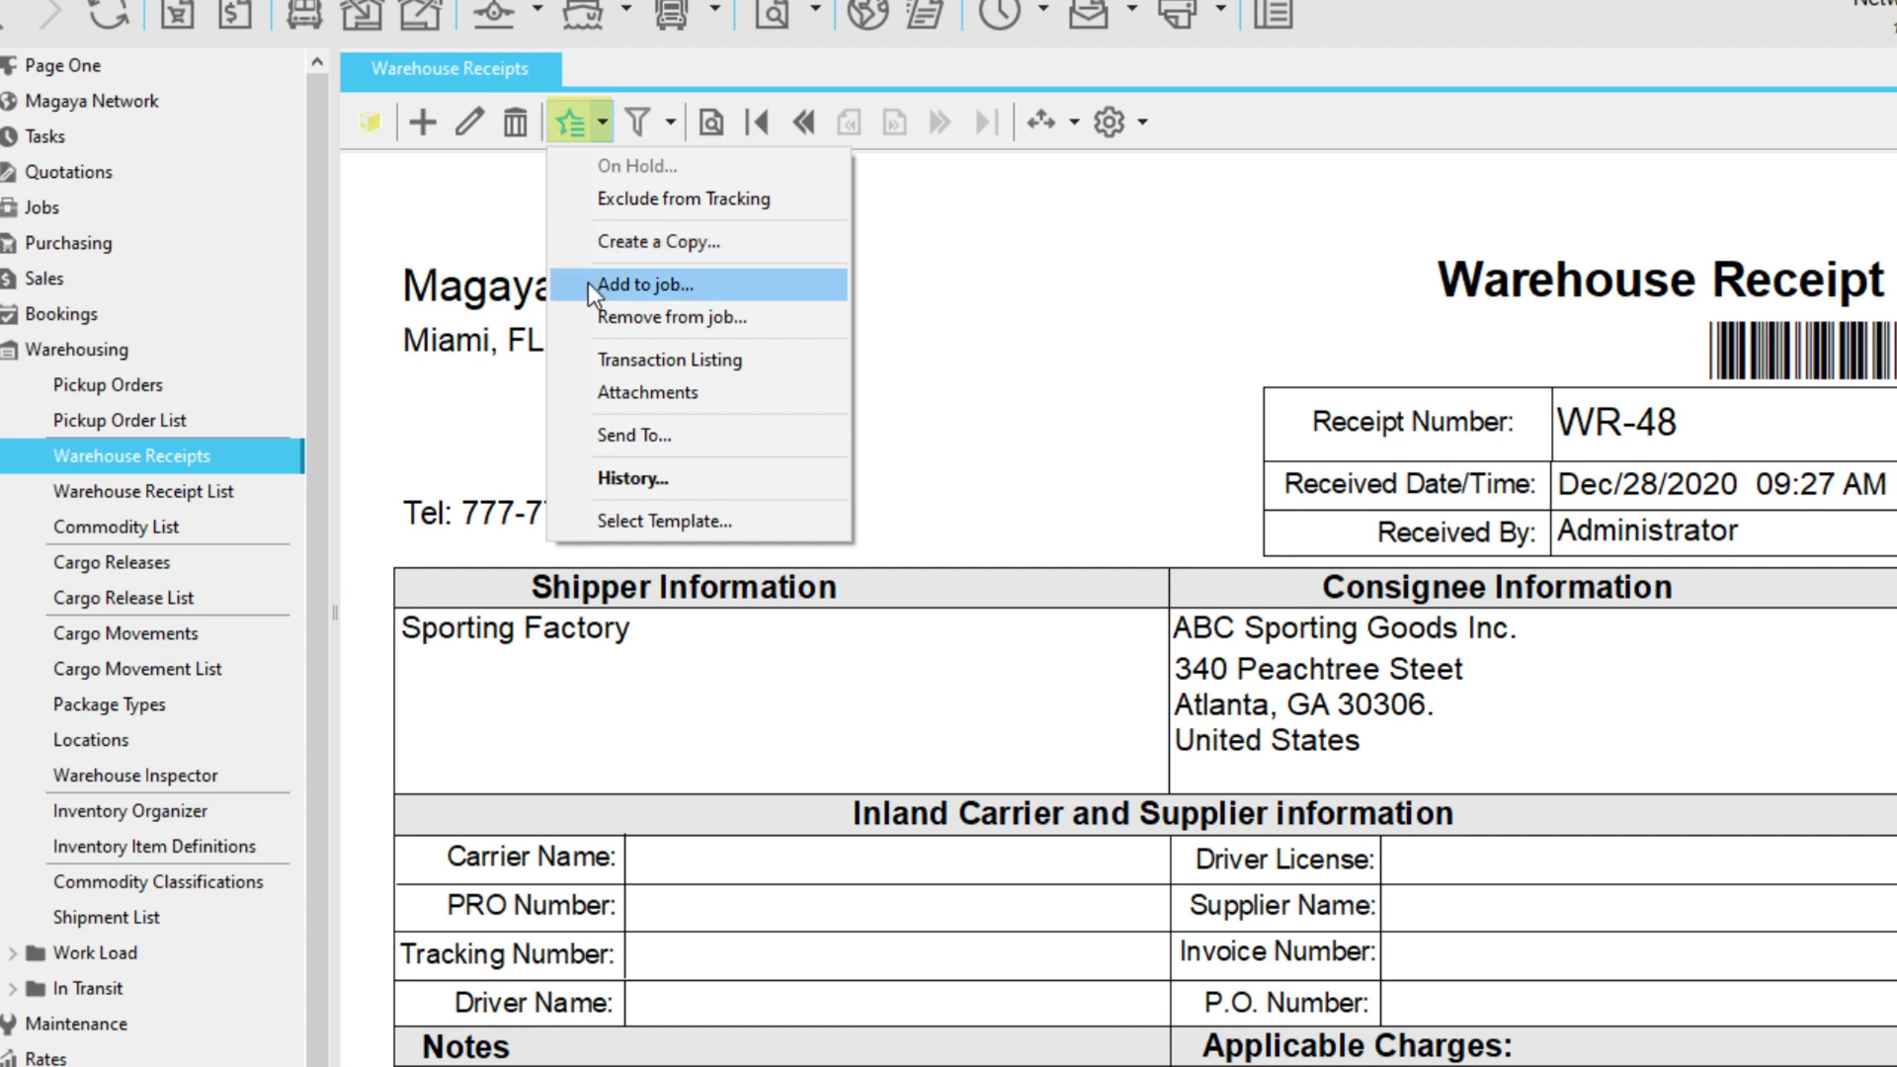
{"action": "left_click", "coordinate": [593, 395]}
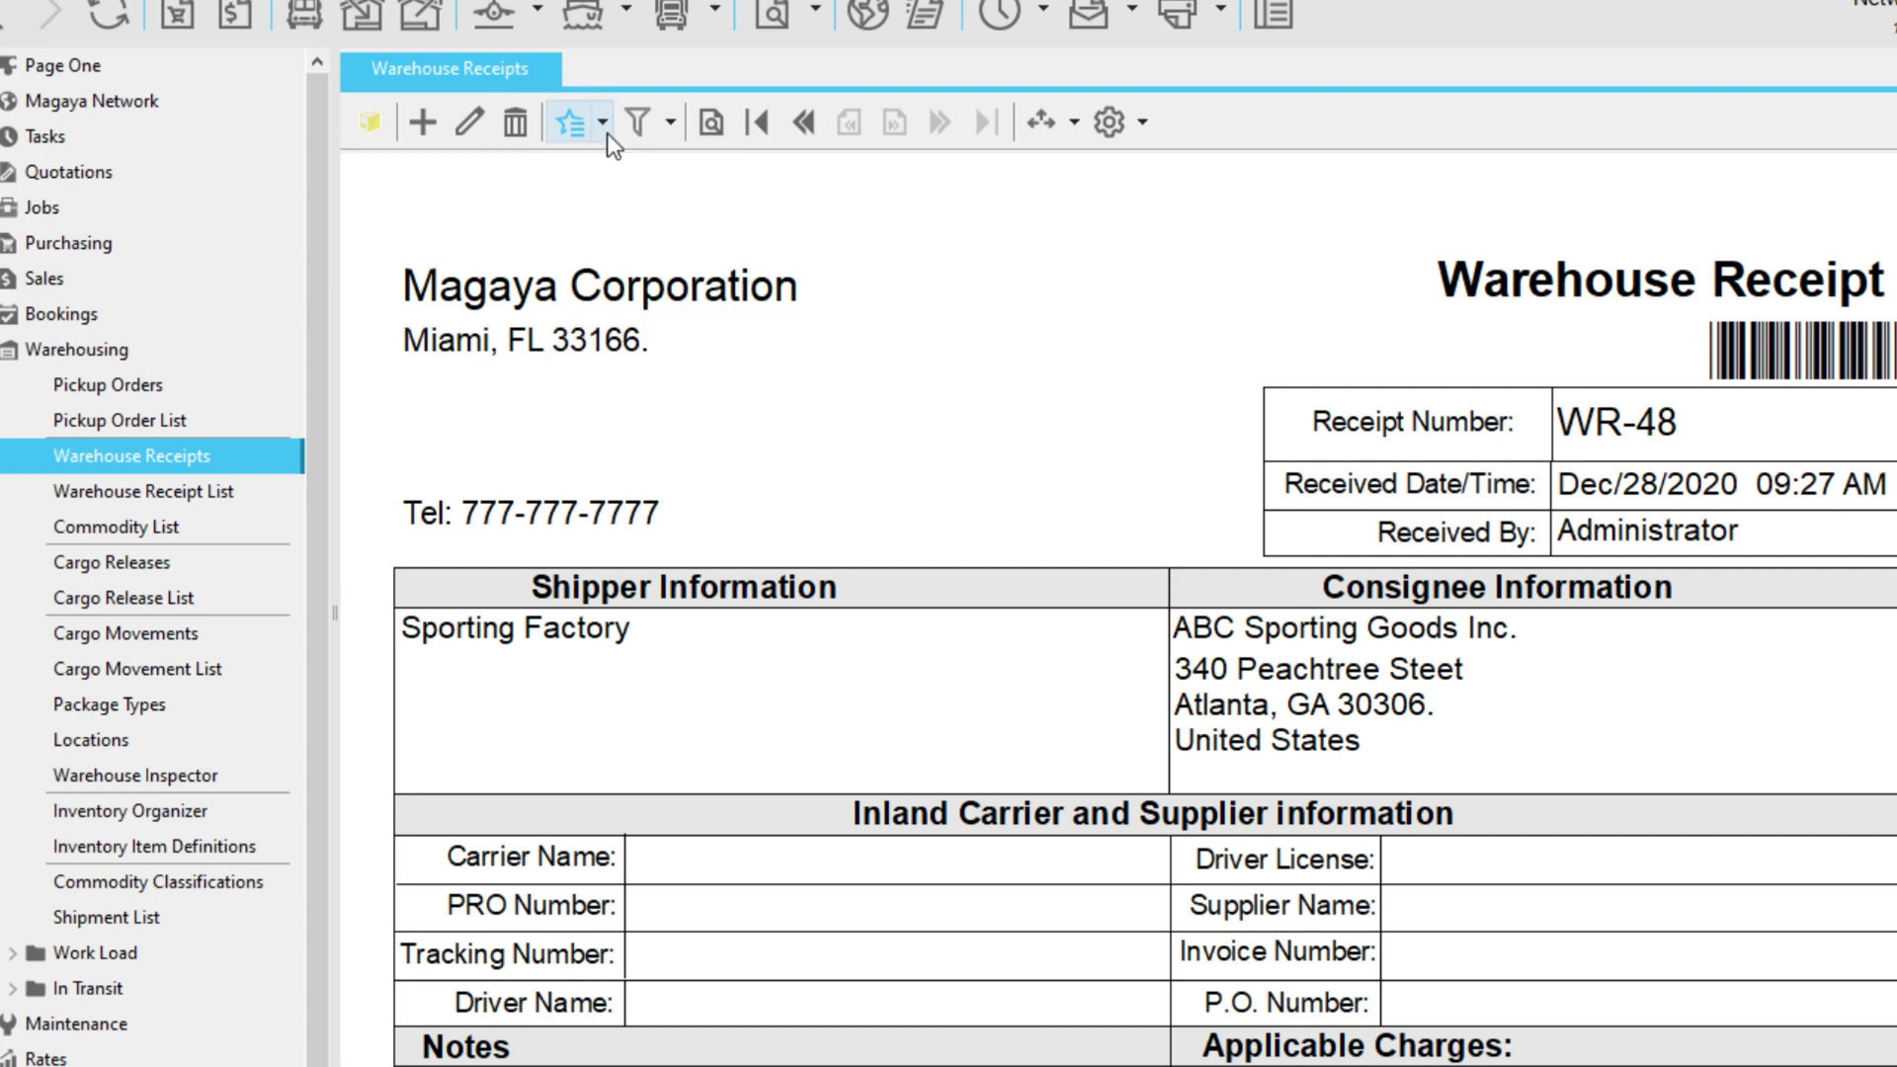
{"action": "left_click", "coordinate": [731, 134]}
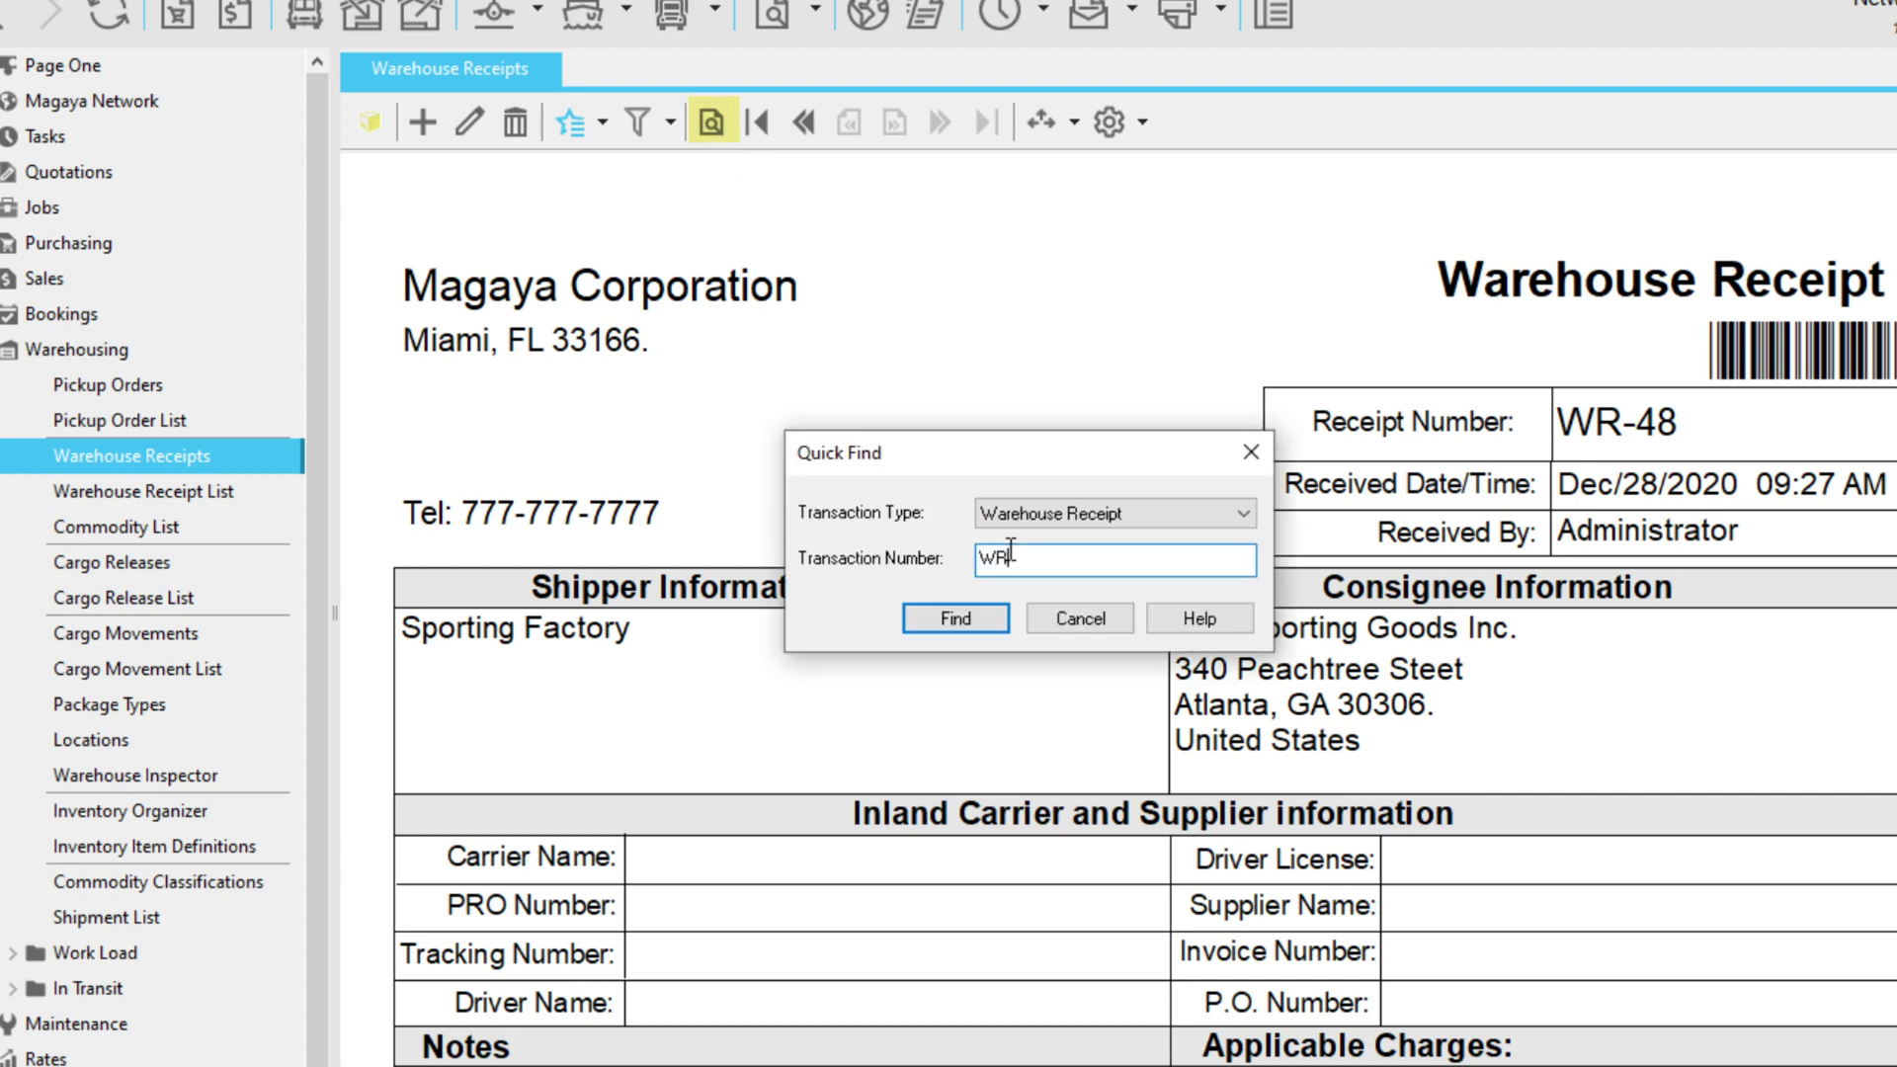
{"action": "type", "text": "-47"}
{"action": "left_click", "coordinate": [981, 621]}
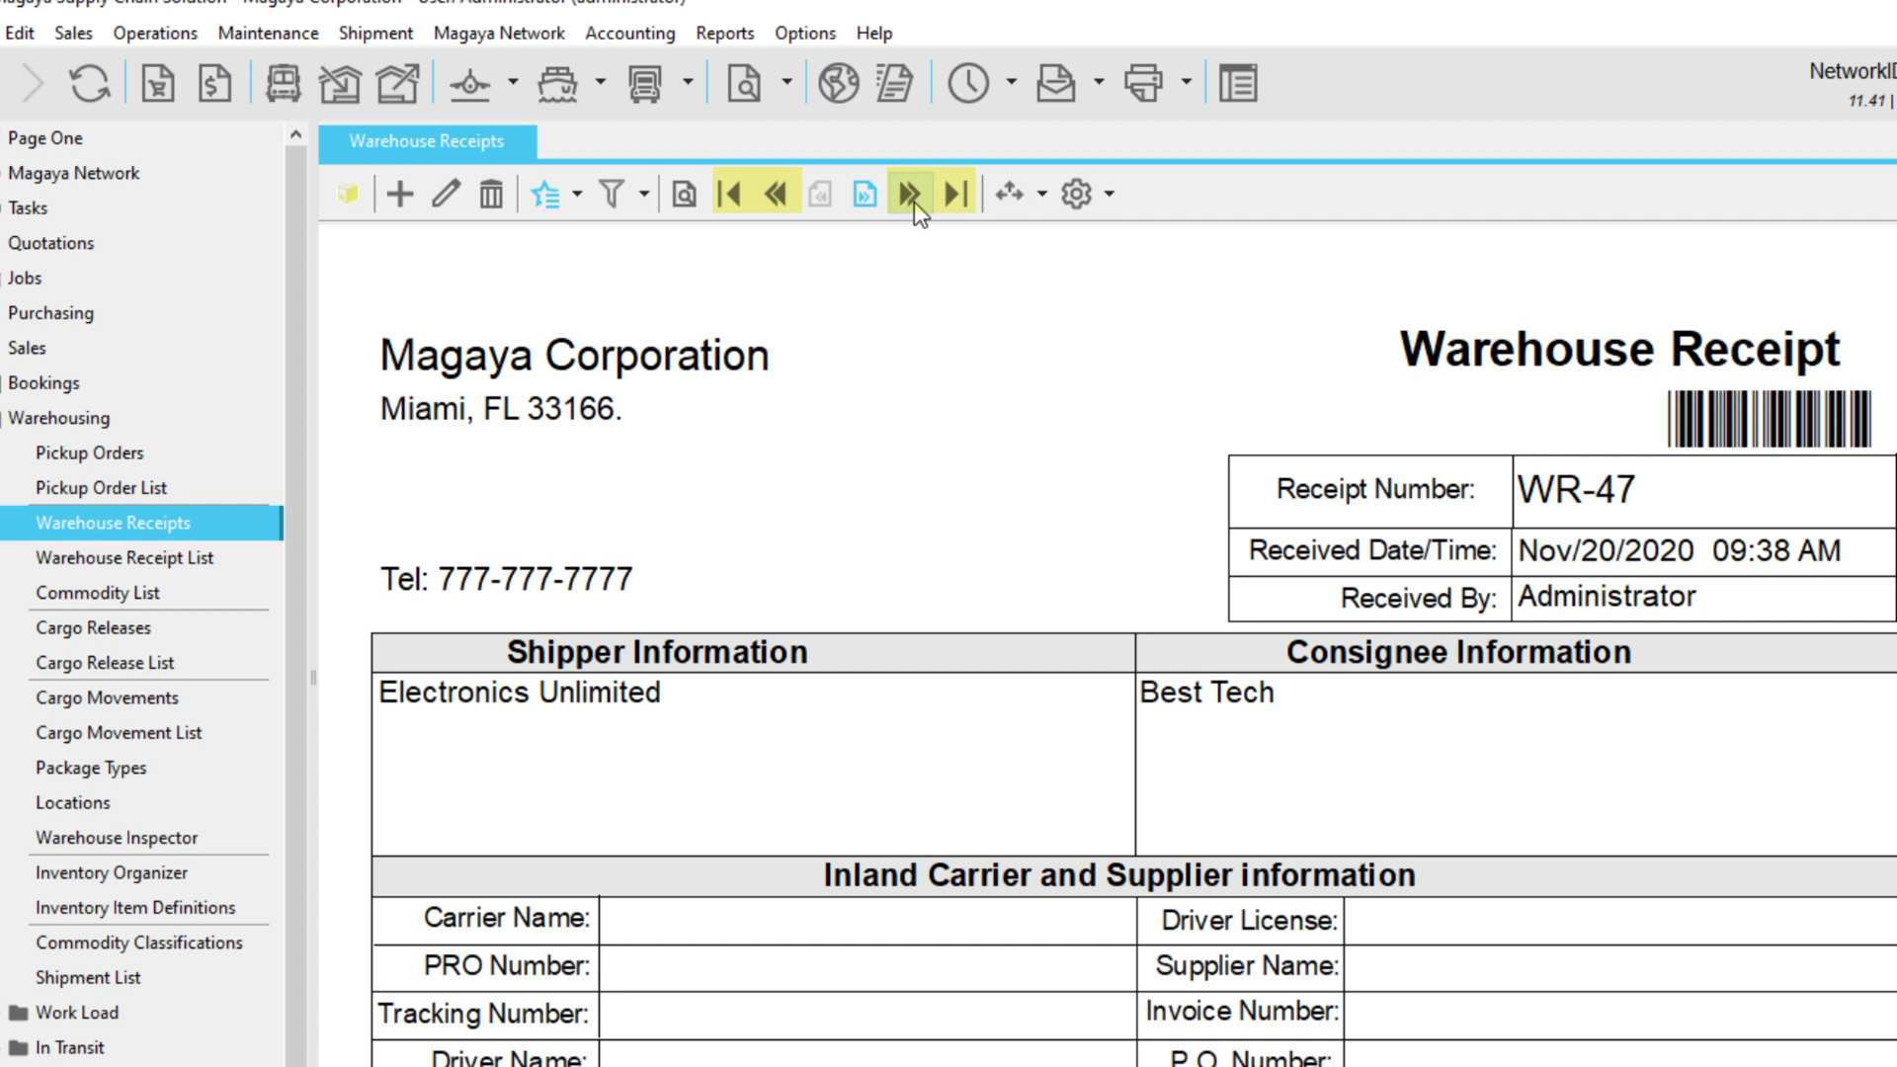
- Step between receipts WR-48, WR-47 and WR-50, then open the Warehouse Receipt List
{"action": "left_click", "coordinate": [939, 121]}
{"action": "left_click", "coordinate": [804, 121]}
{"action": "left_click", "coordinate": [779, 197]}
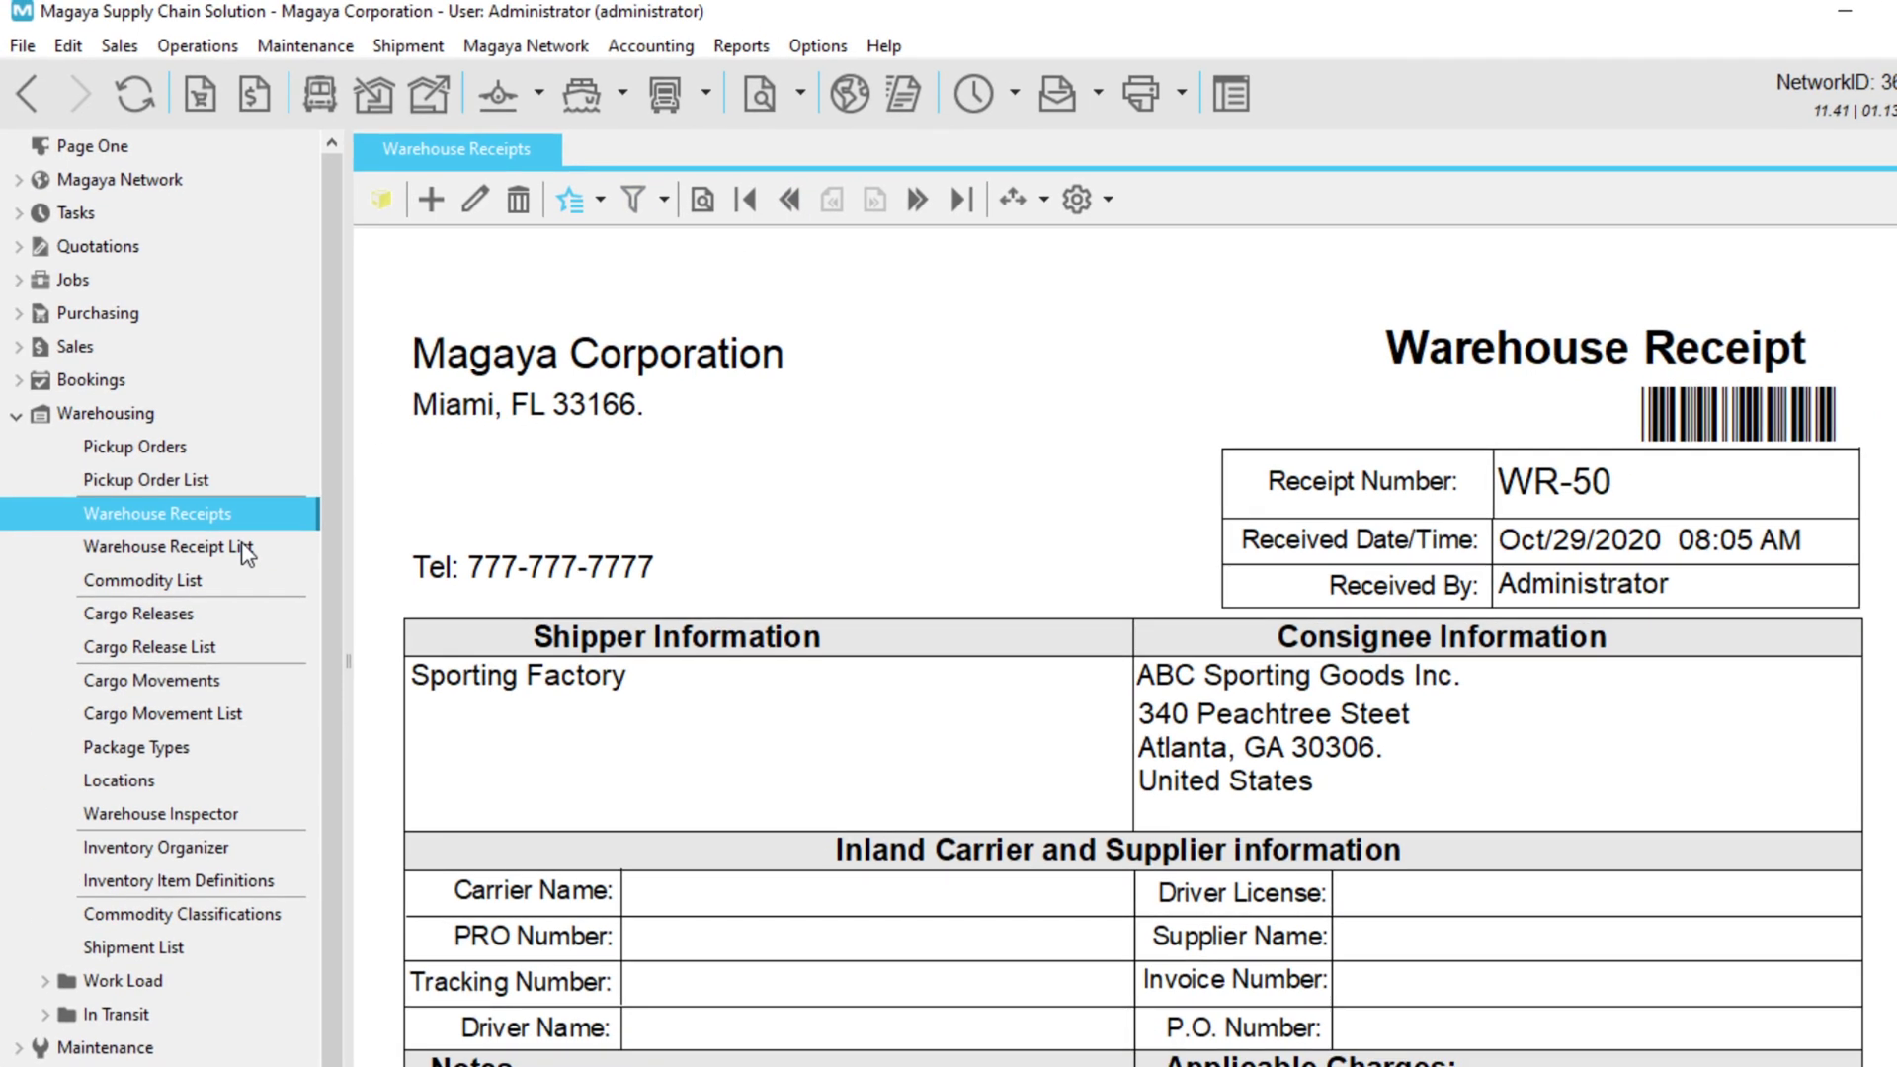
{"action": "left_click", "coordinate": [202, 553]}
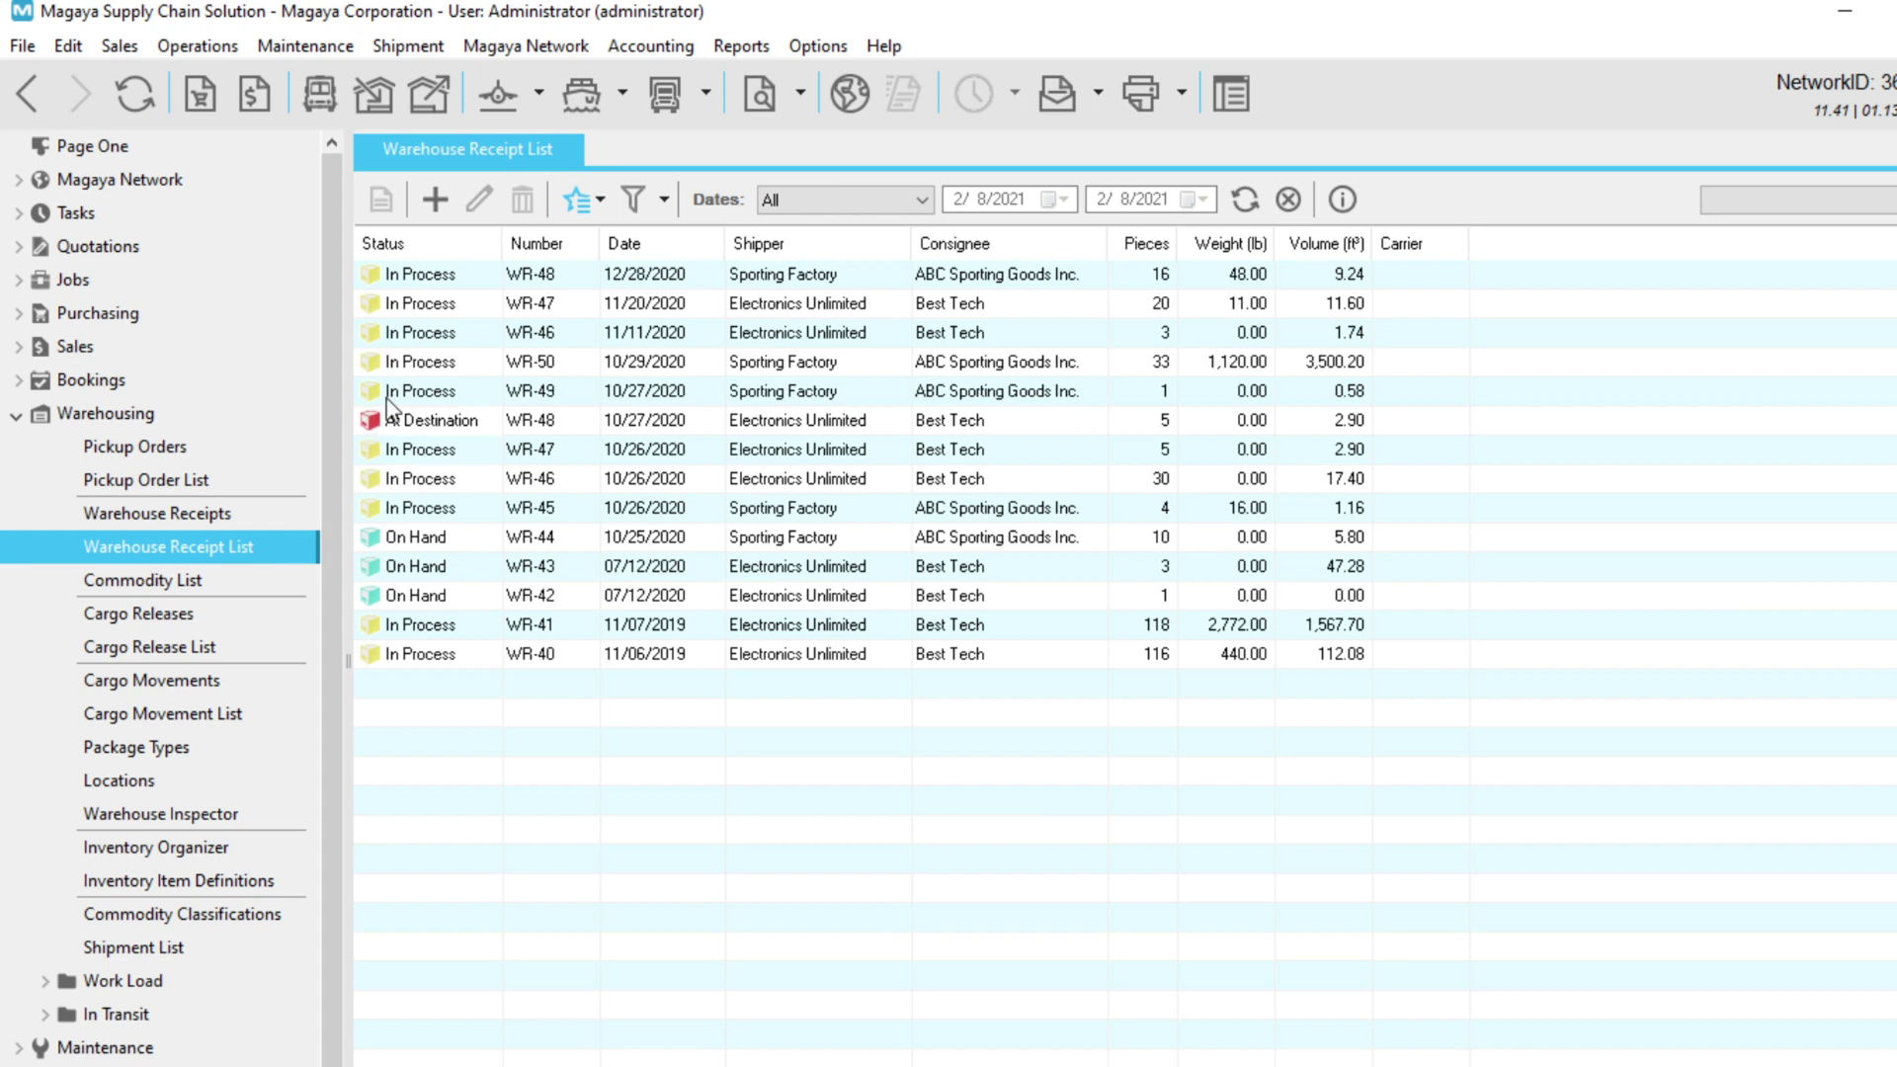
{"action": "left_click", "coordinate": [488, 282]}
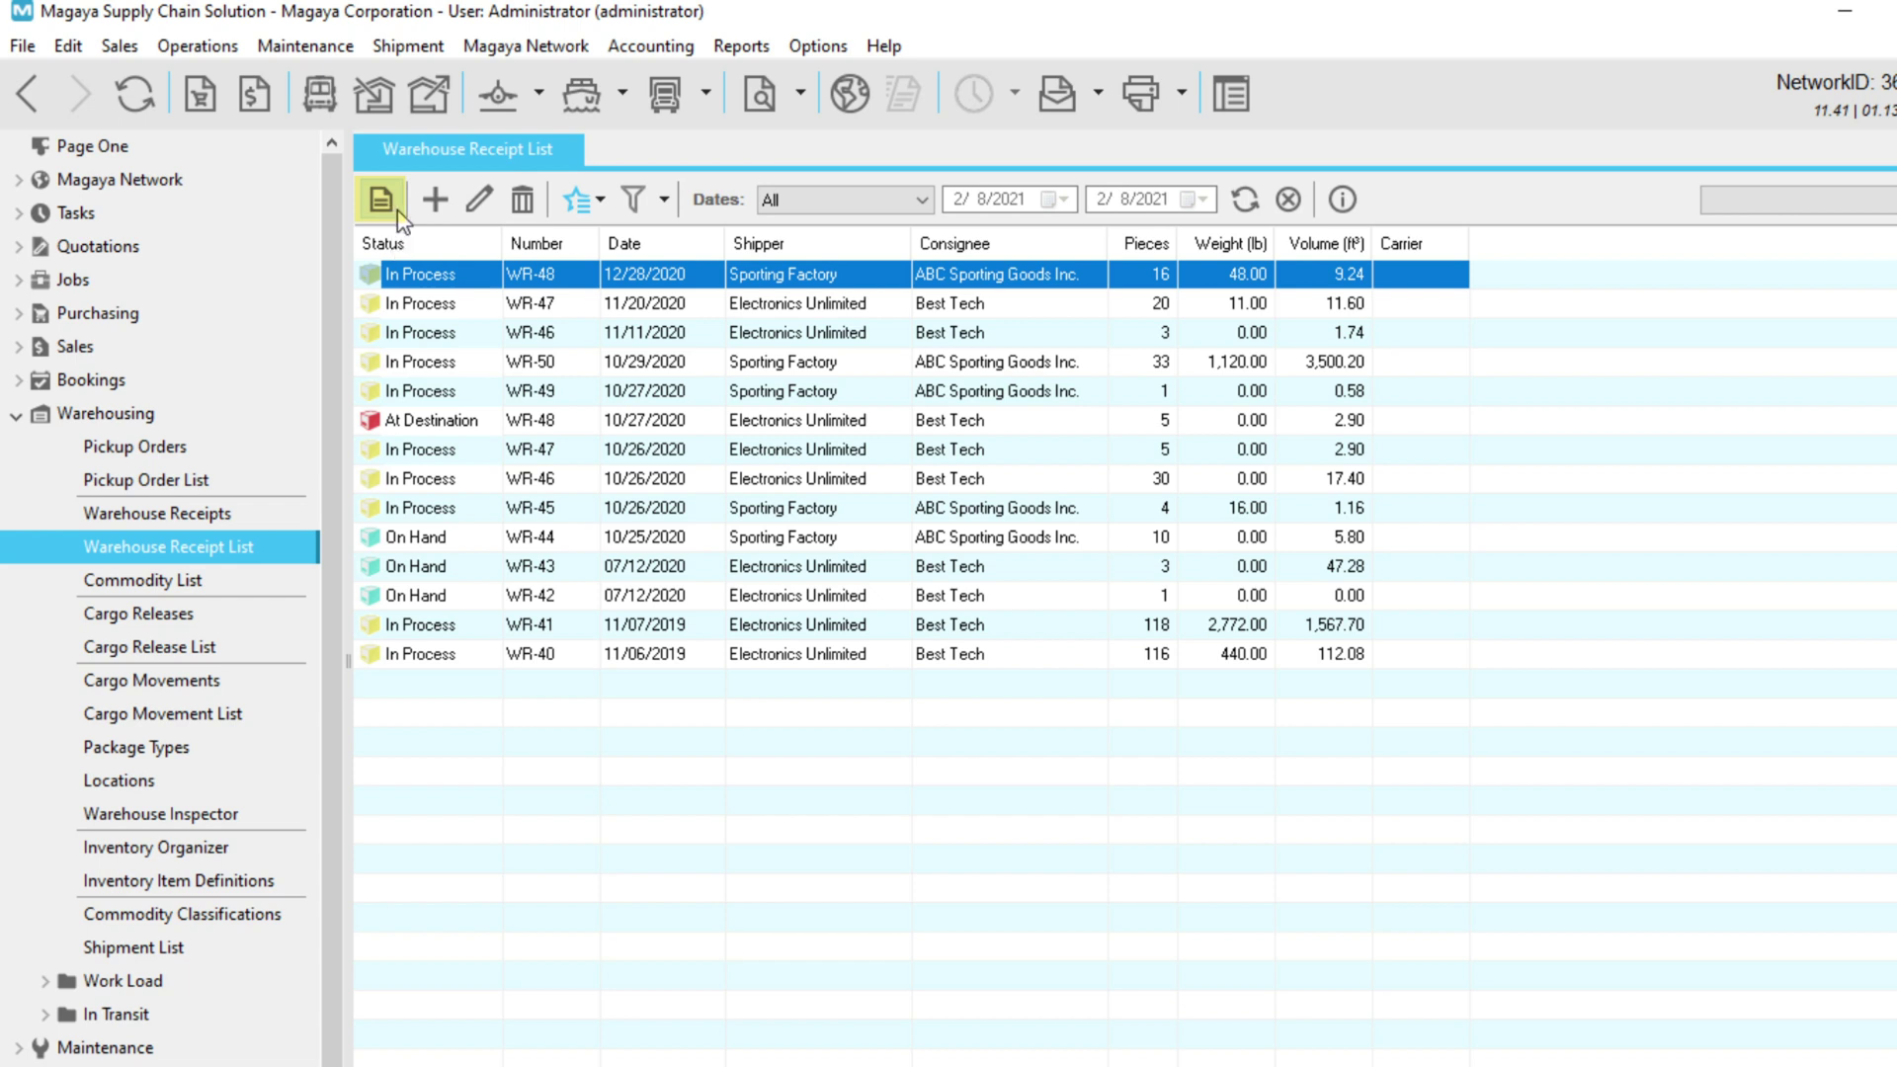
{"action": "right_click", "coordinate": [476, 275]}
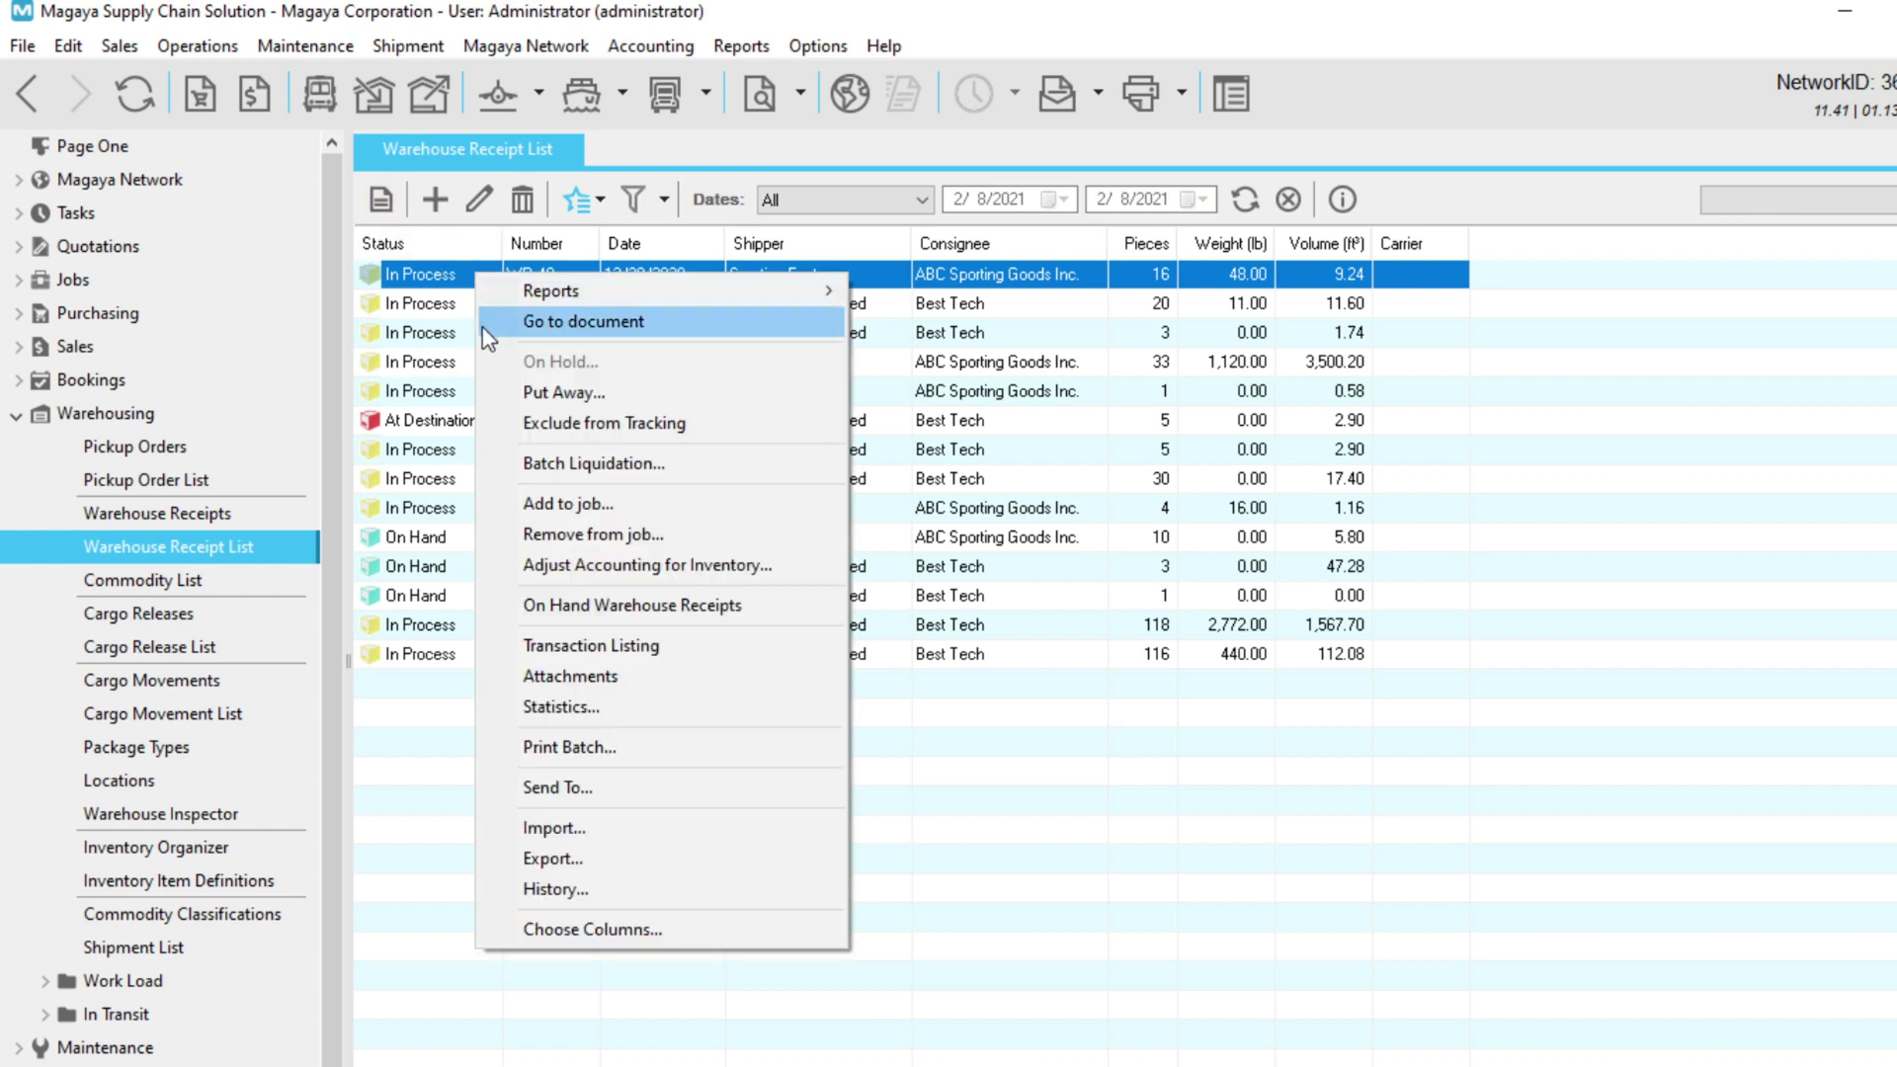
{"action": "left_click", "coordinate": [448, 260]}
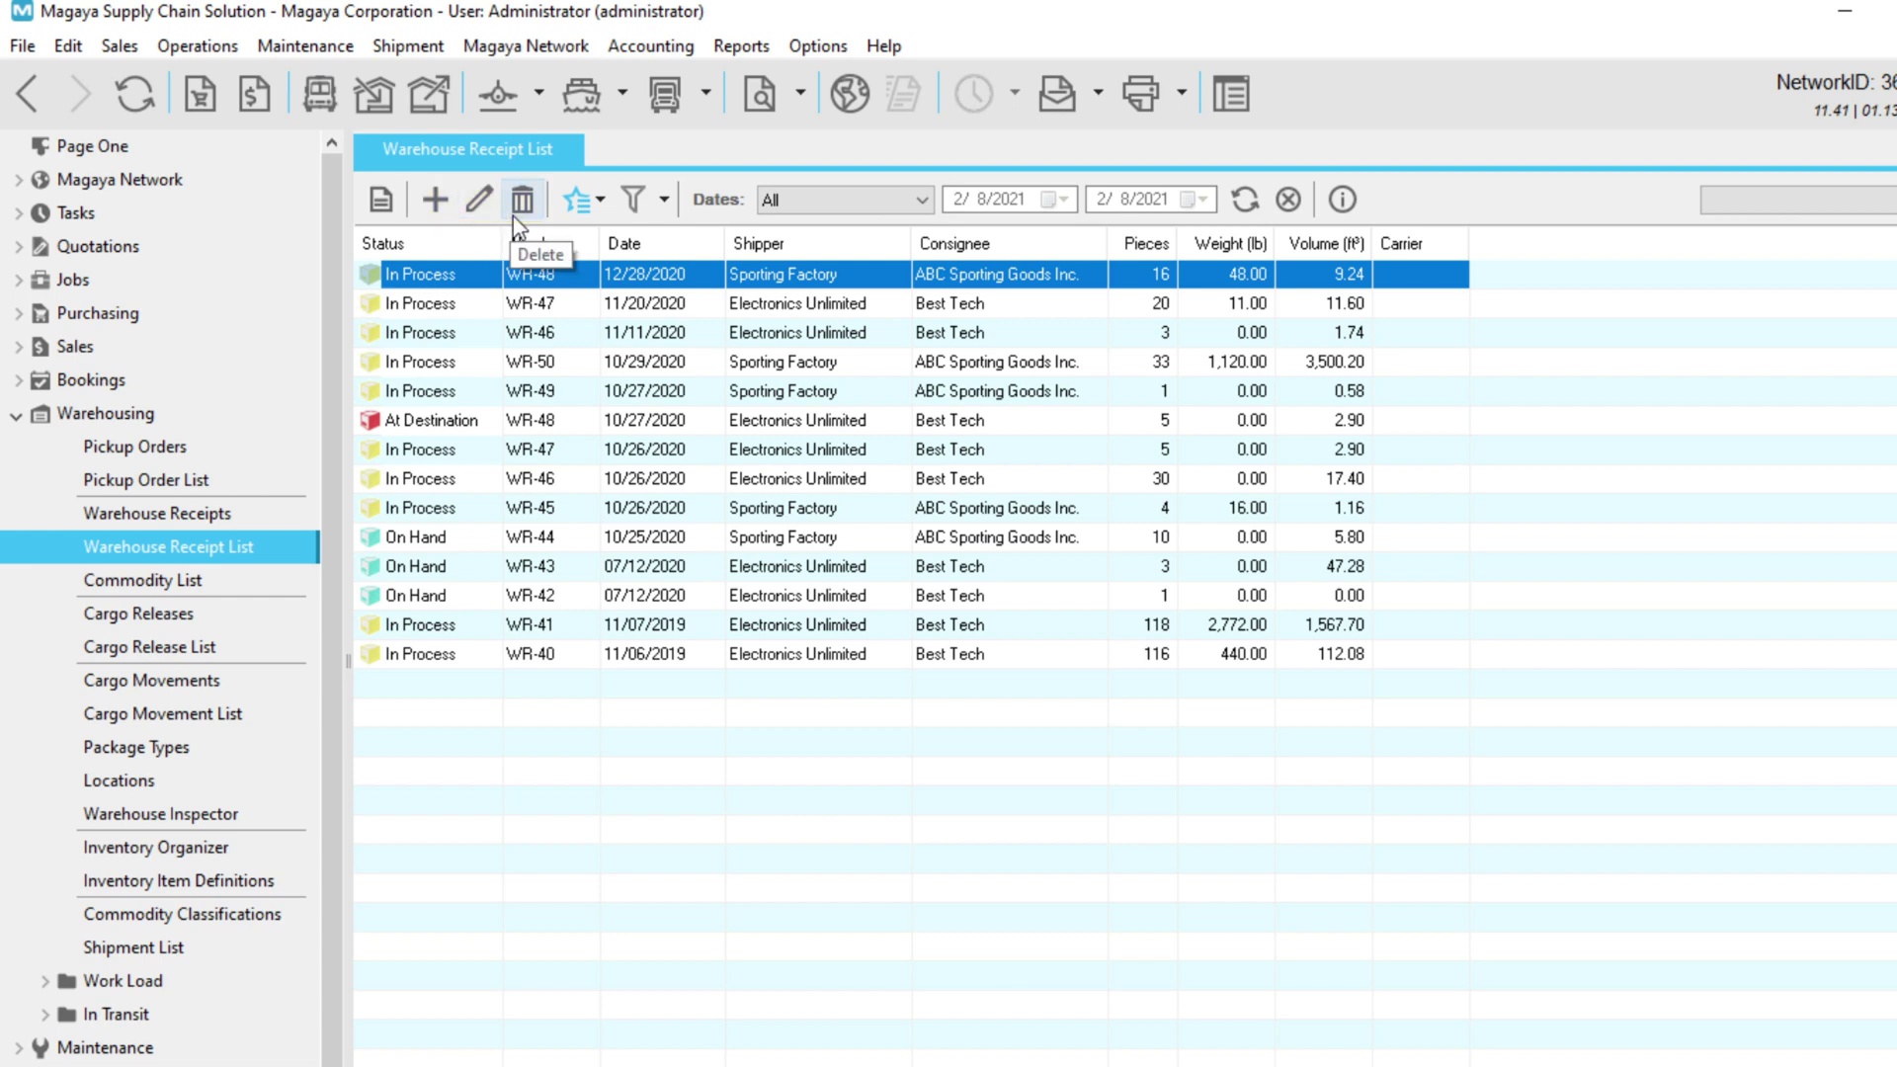
{"action": "left_click", "coordinate": [600, 204]}
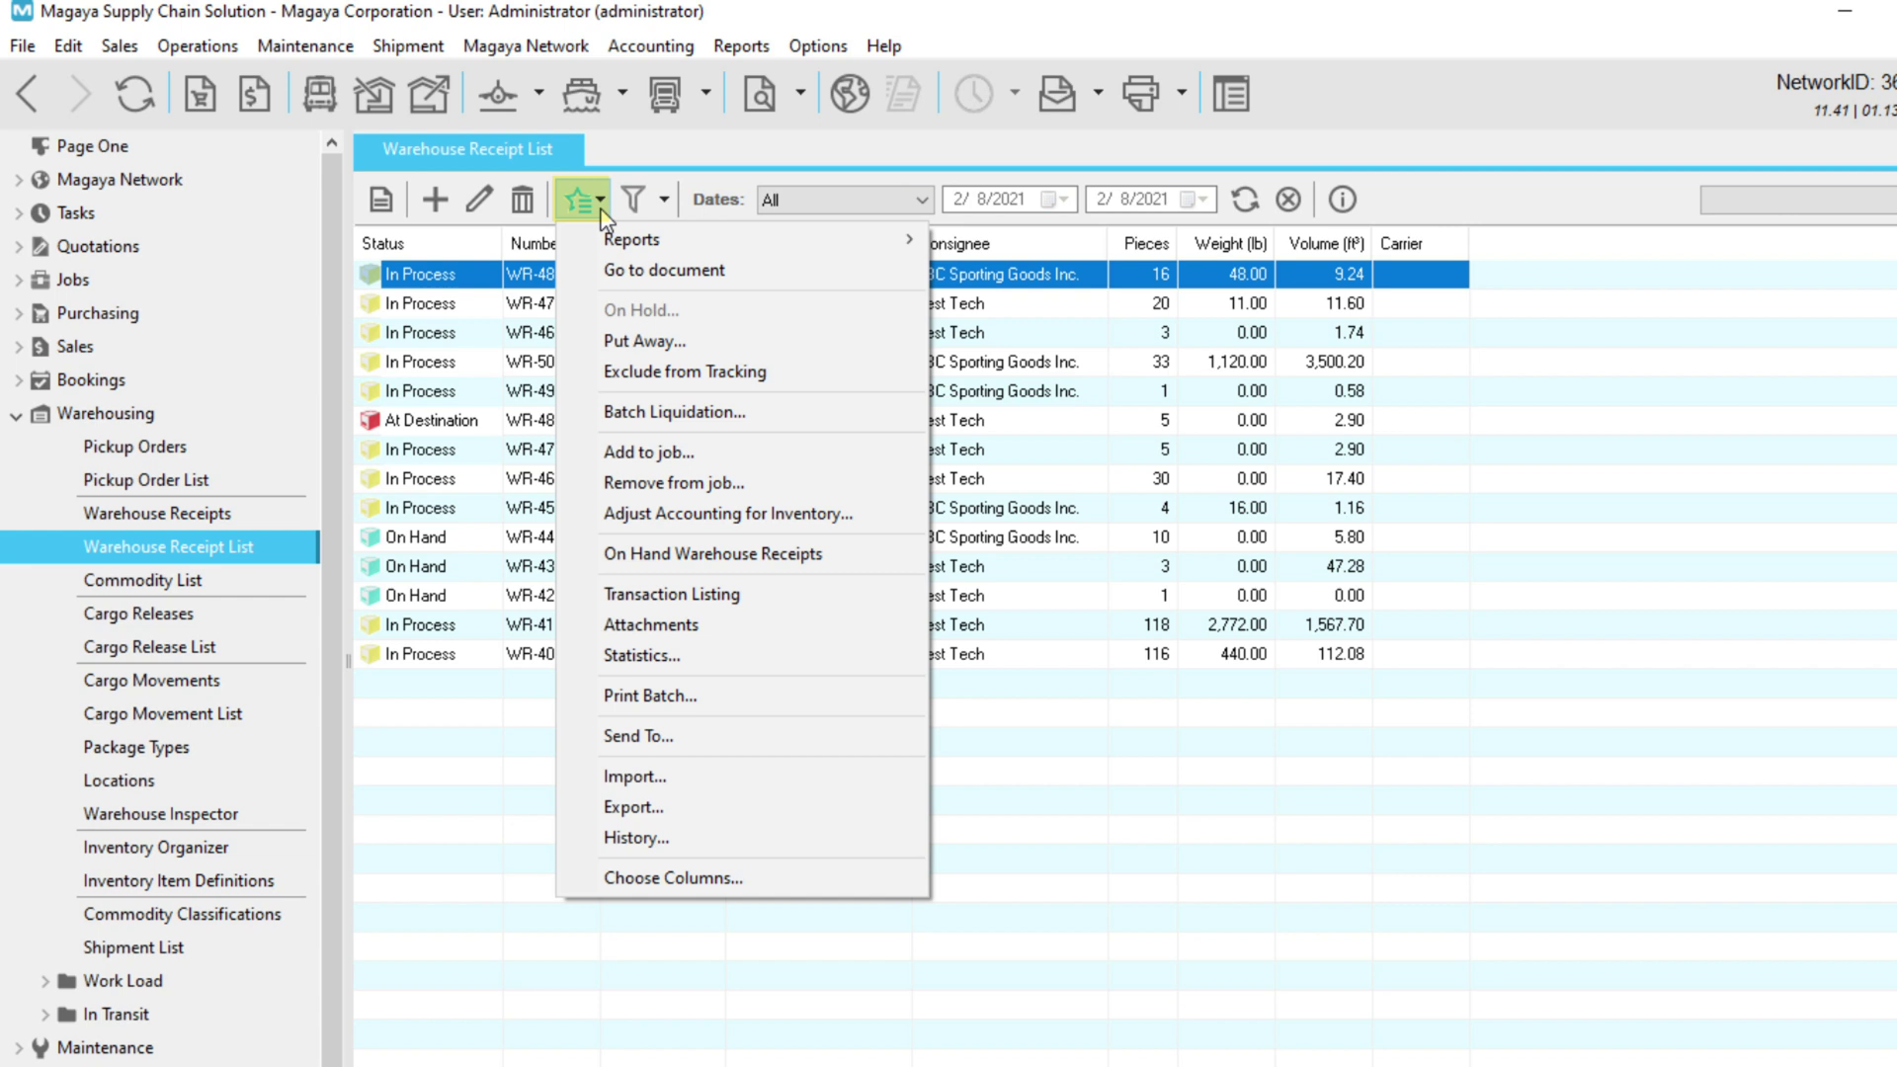
{"action": "left_click", "coordinate": [600, 202]}
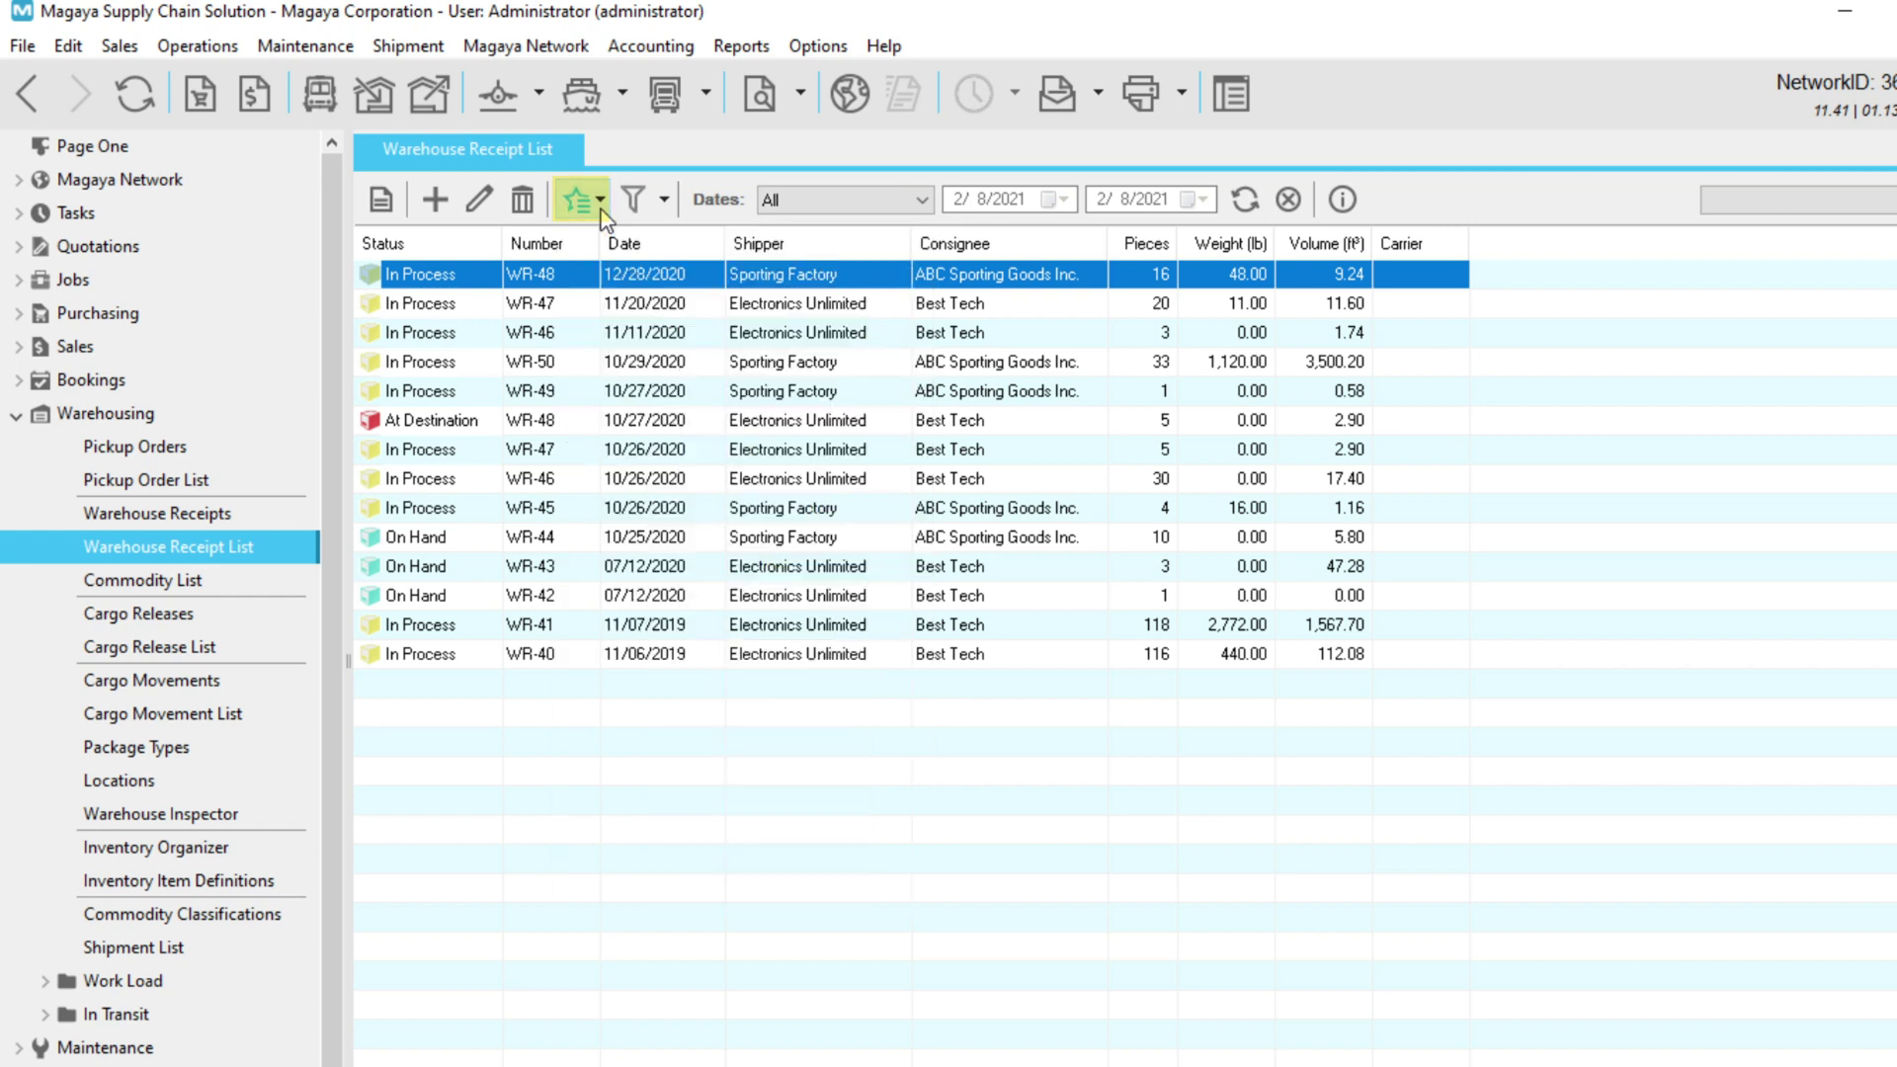
- Preview the Filter, bookmark and save-view dropdowns, then display the saved views list showing Warehouse Receipt 1
{"action": "left_click", "coordinate": [664, 203]}
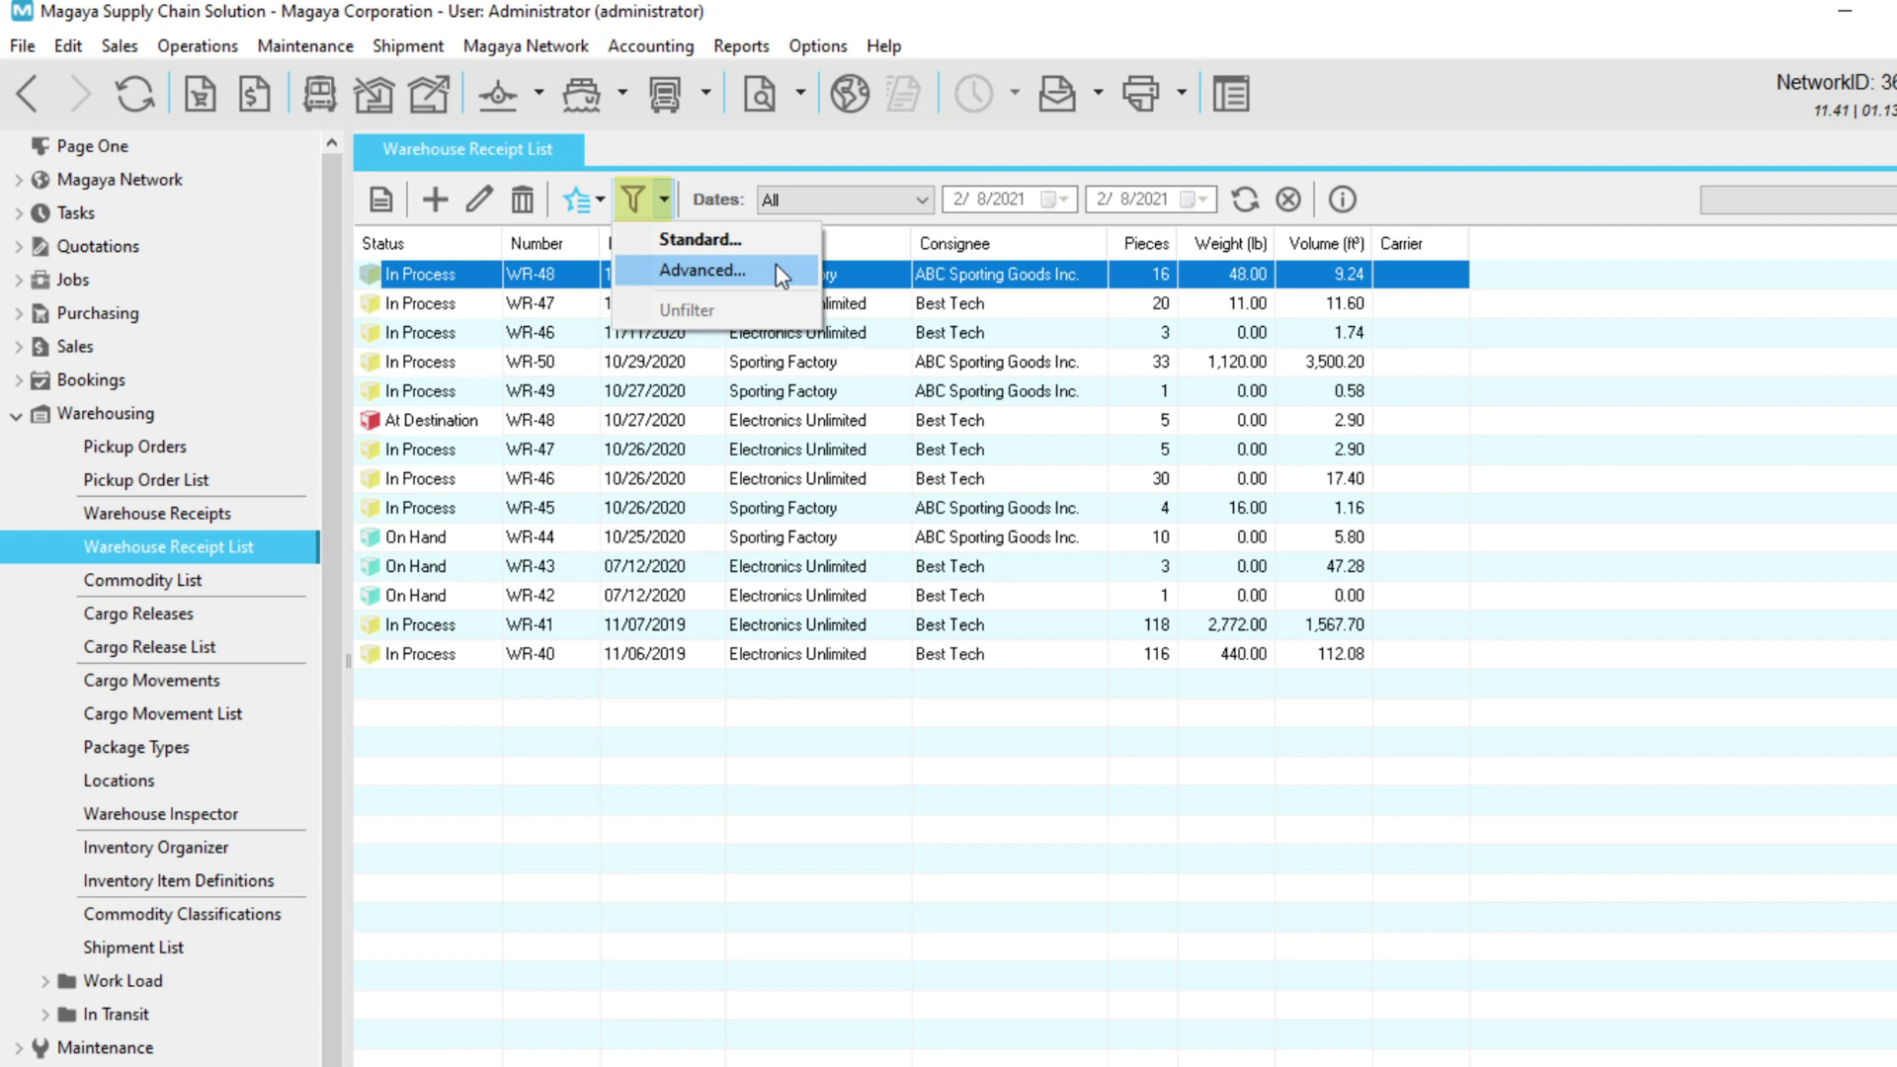
{"action": "left_click", "coordinate": [820, 213]}
{"action": "left_click", "coordinate": [924, 202]}
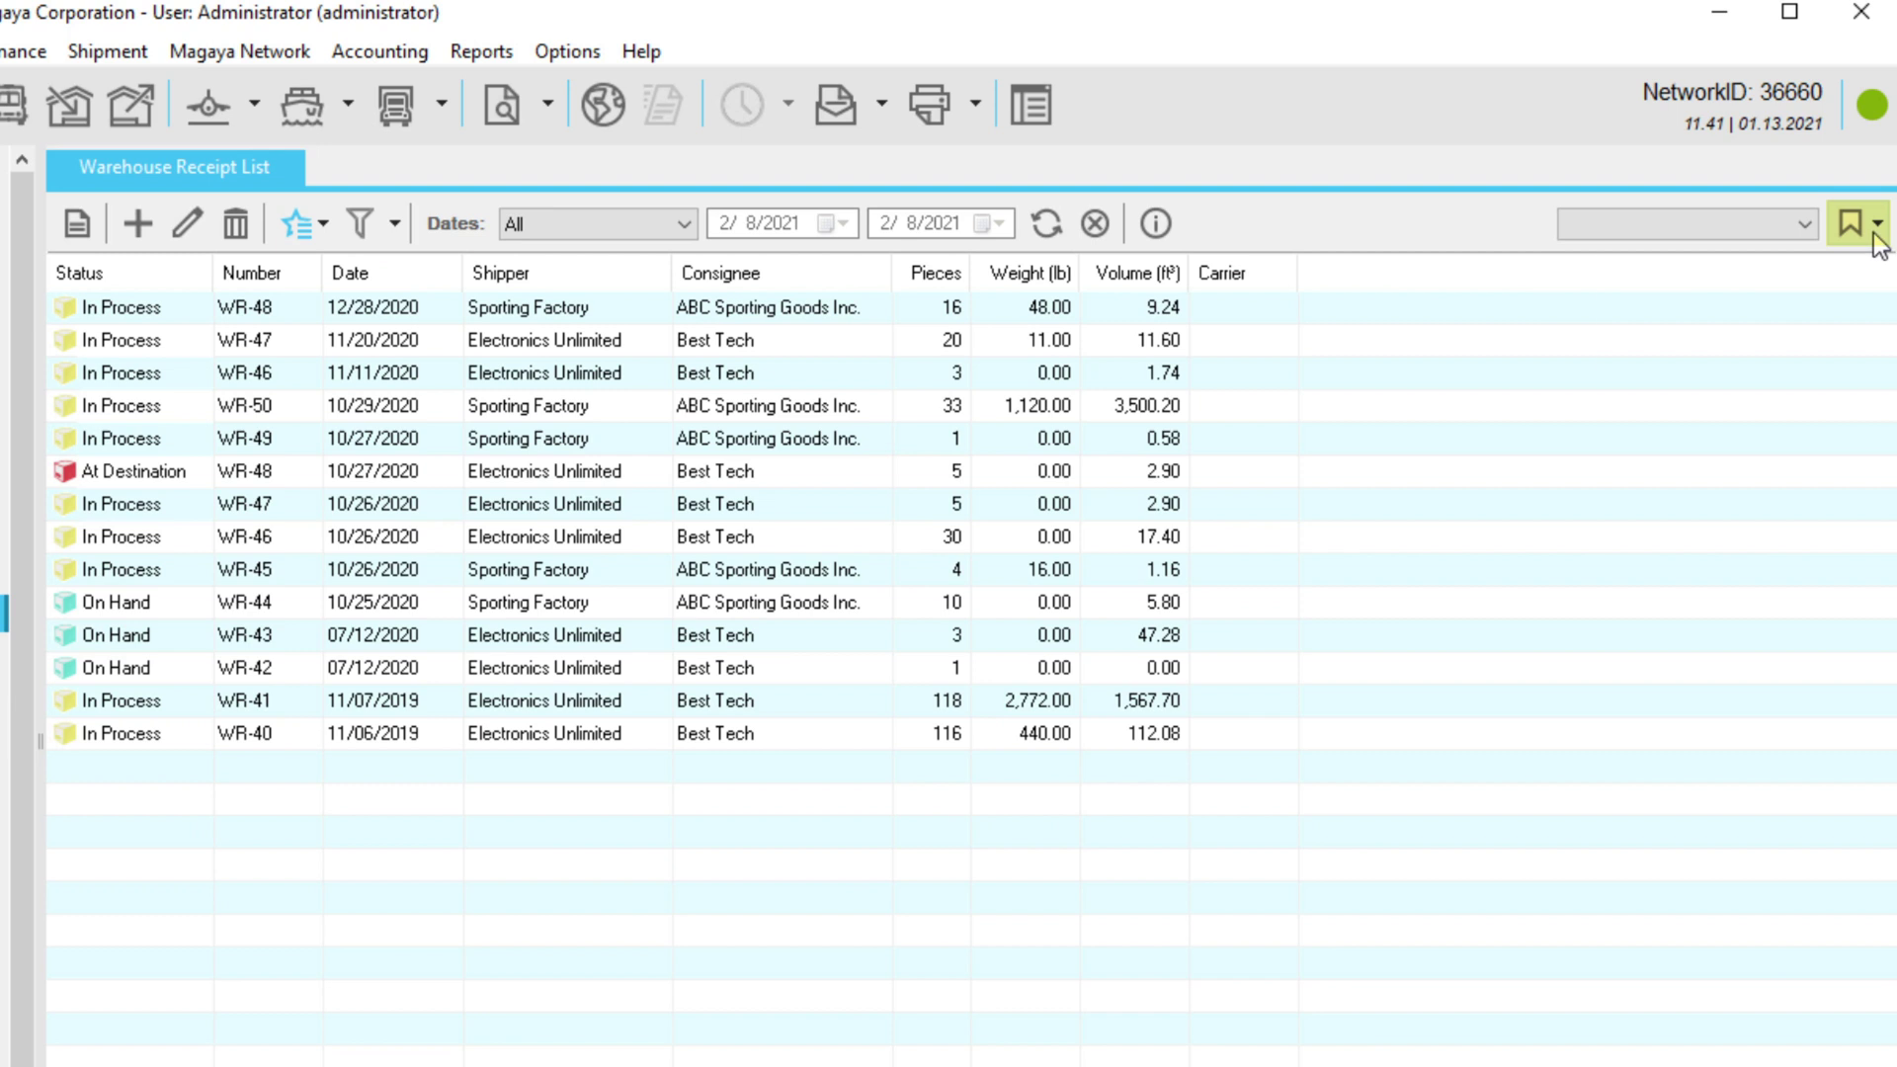
{"action": "left_click", "coordinate": [1896, 203]}
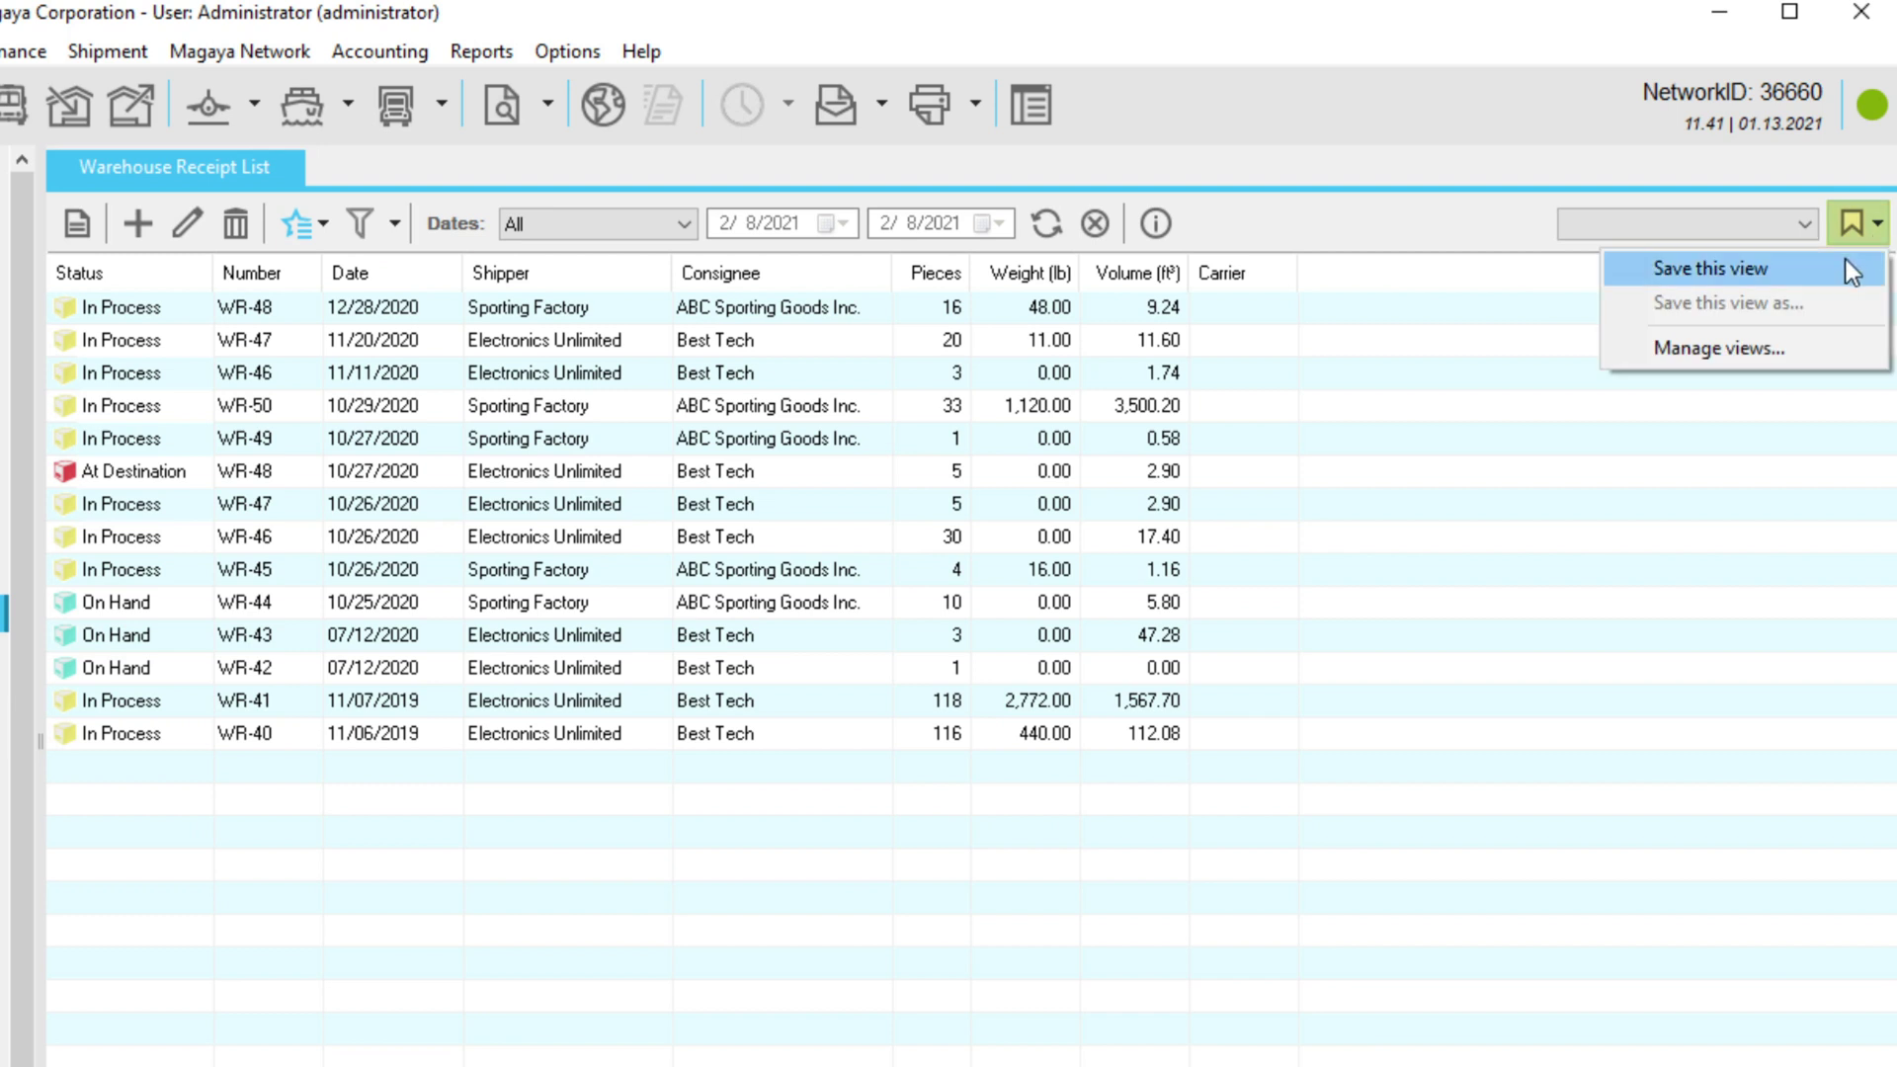
{"action": "left_click", "coordinate": [1846, 265]}
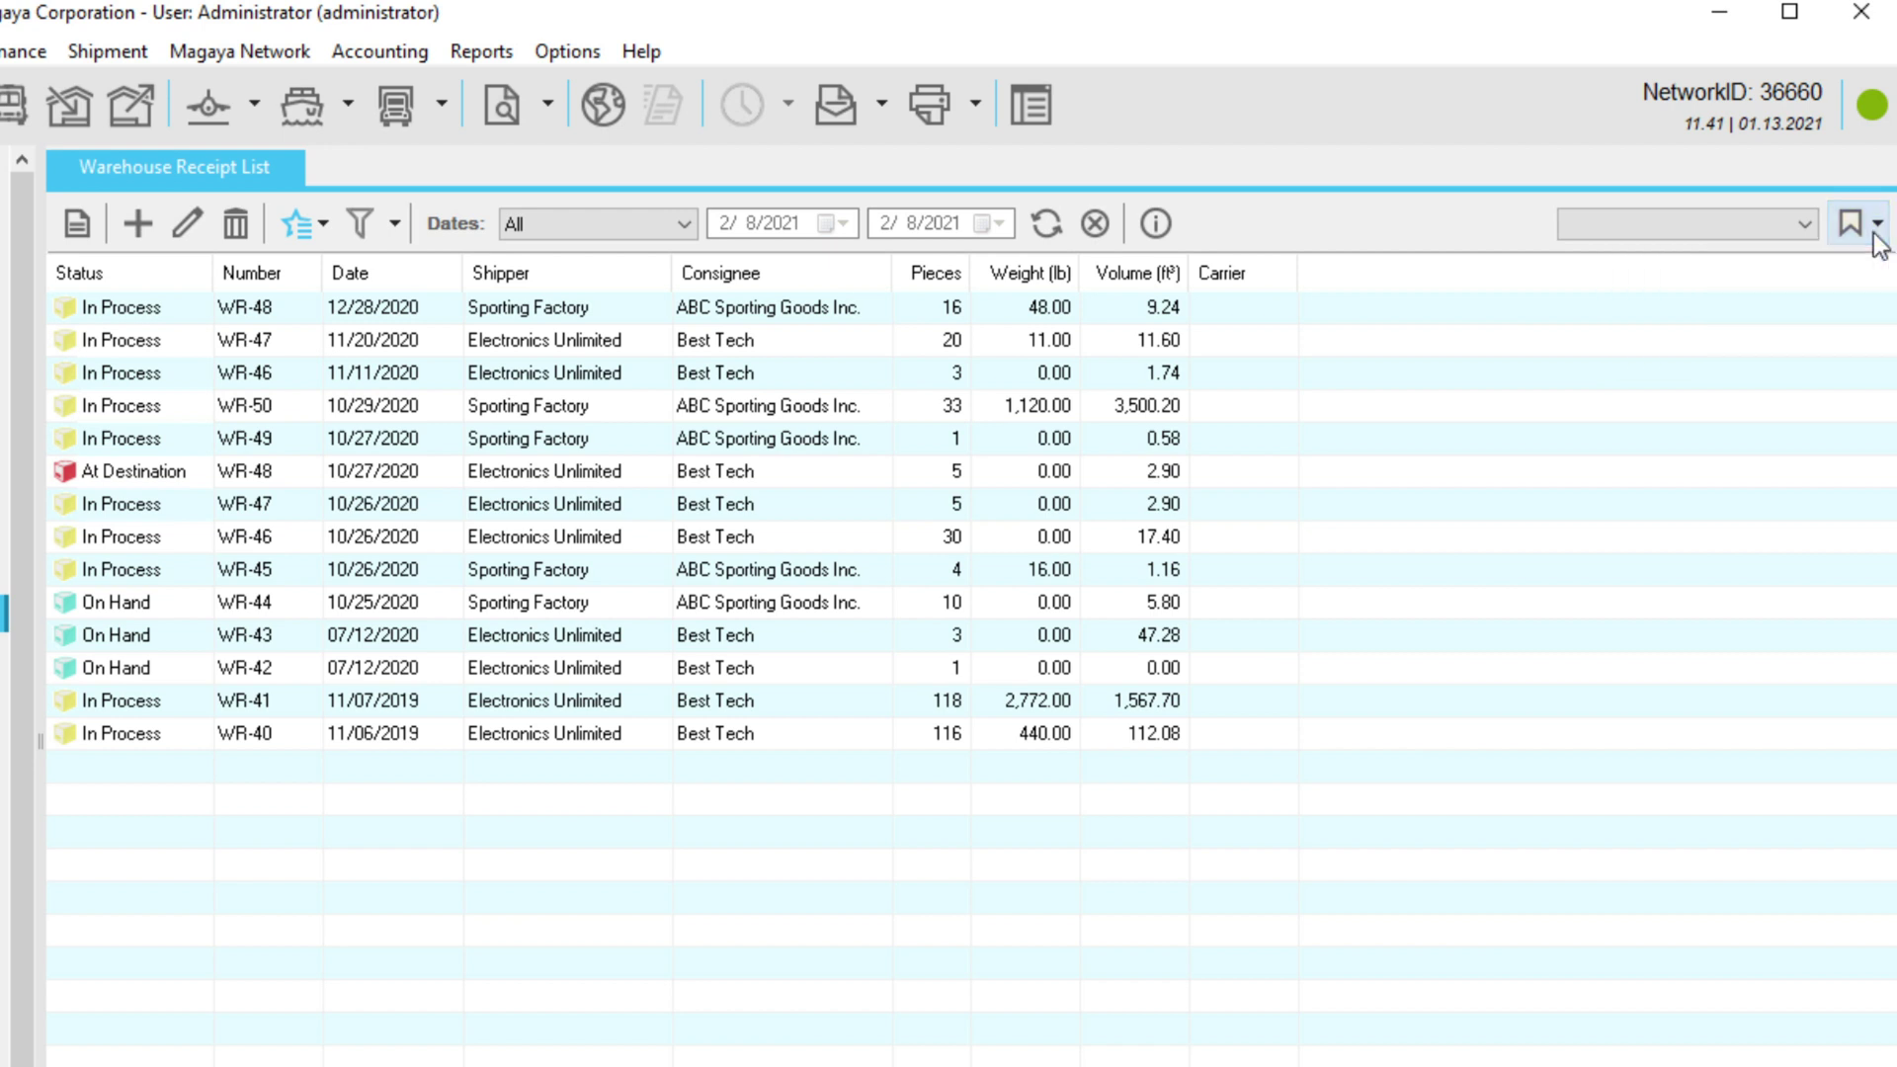
{"action": "left_click", "coordinate": [1808, 222]}
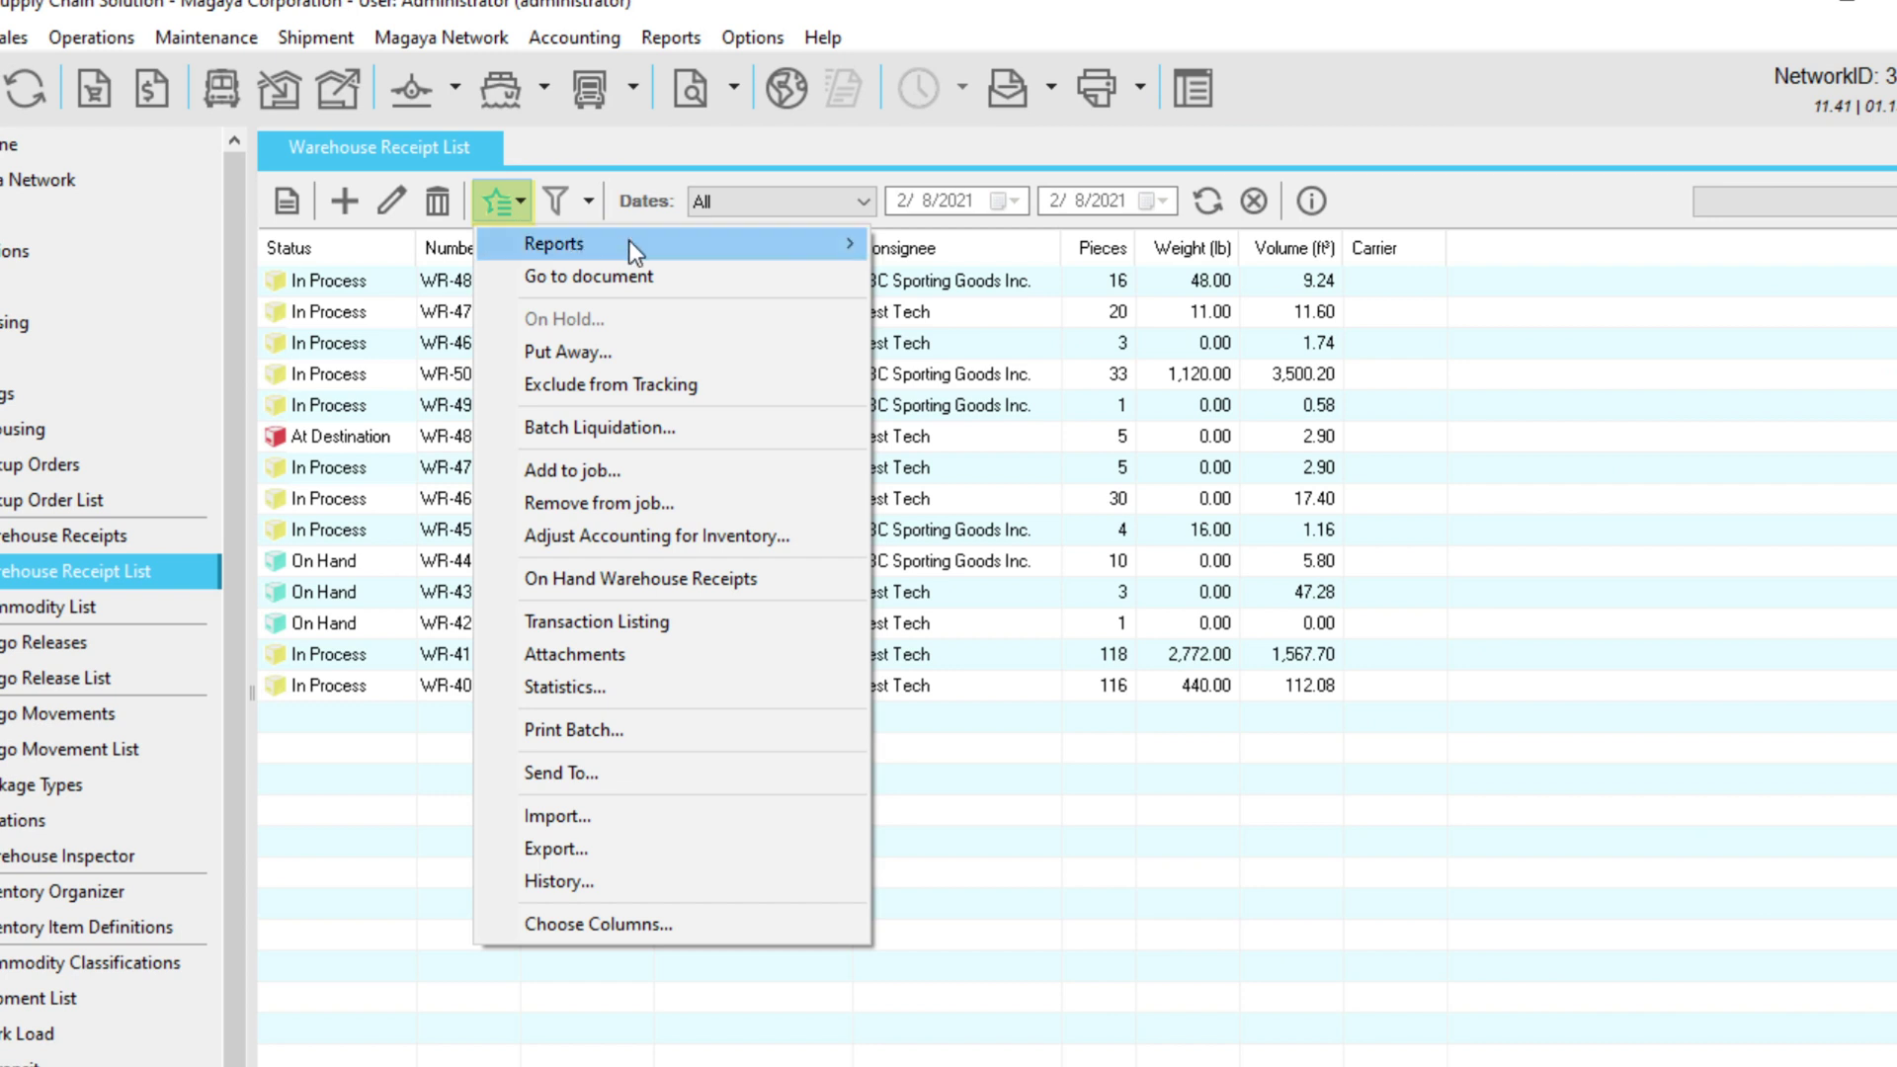
- Run the Warehouse Receipts by Consignee report from the Actions Reports submenu
{"action": "mouse_move", "coordinate": [684, 241]}
{"action": "left_click", "coordinate": [914, 308]}
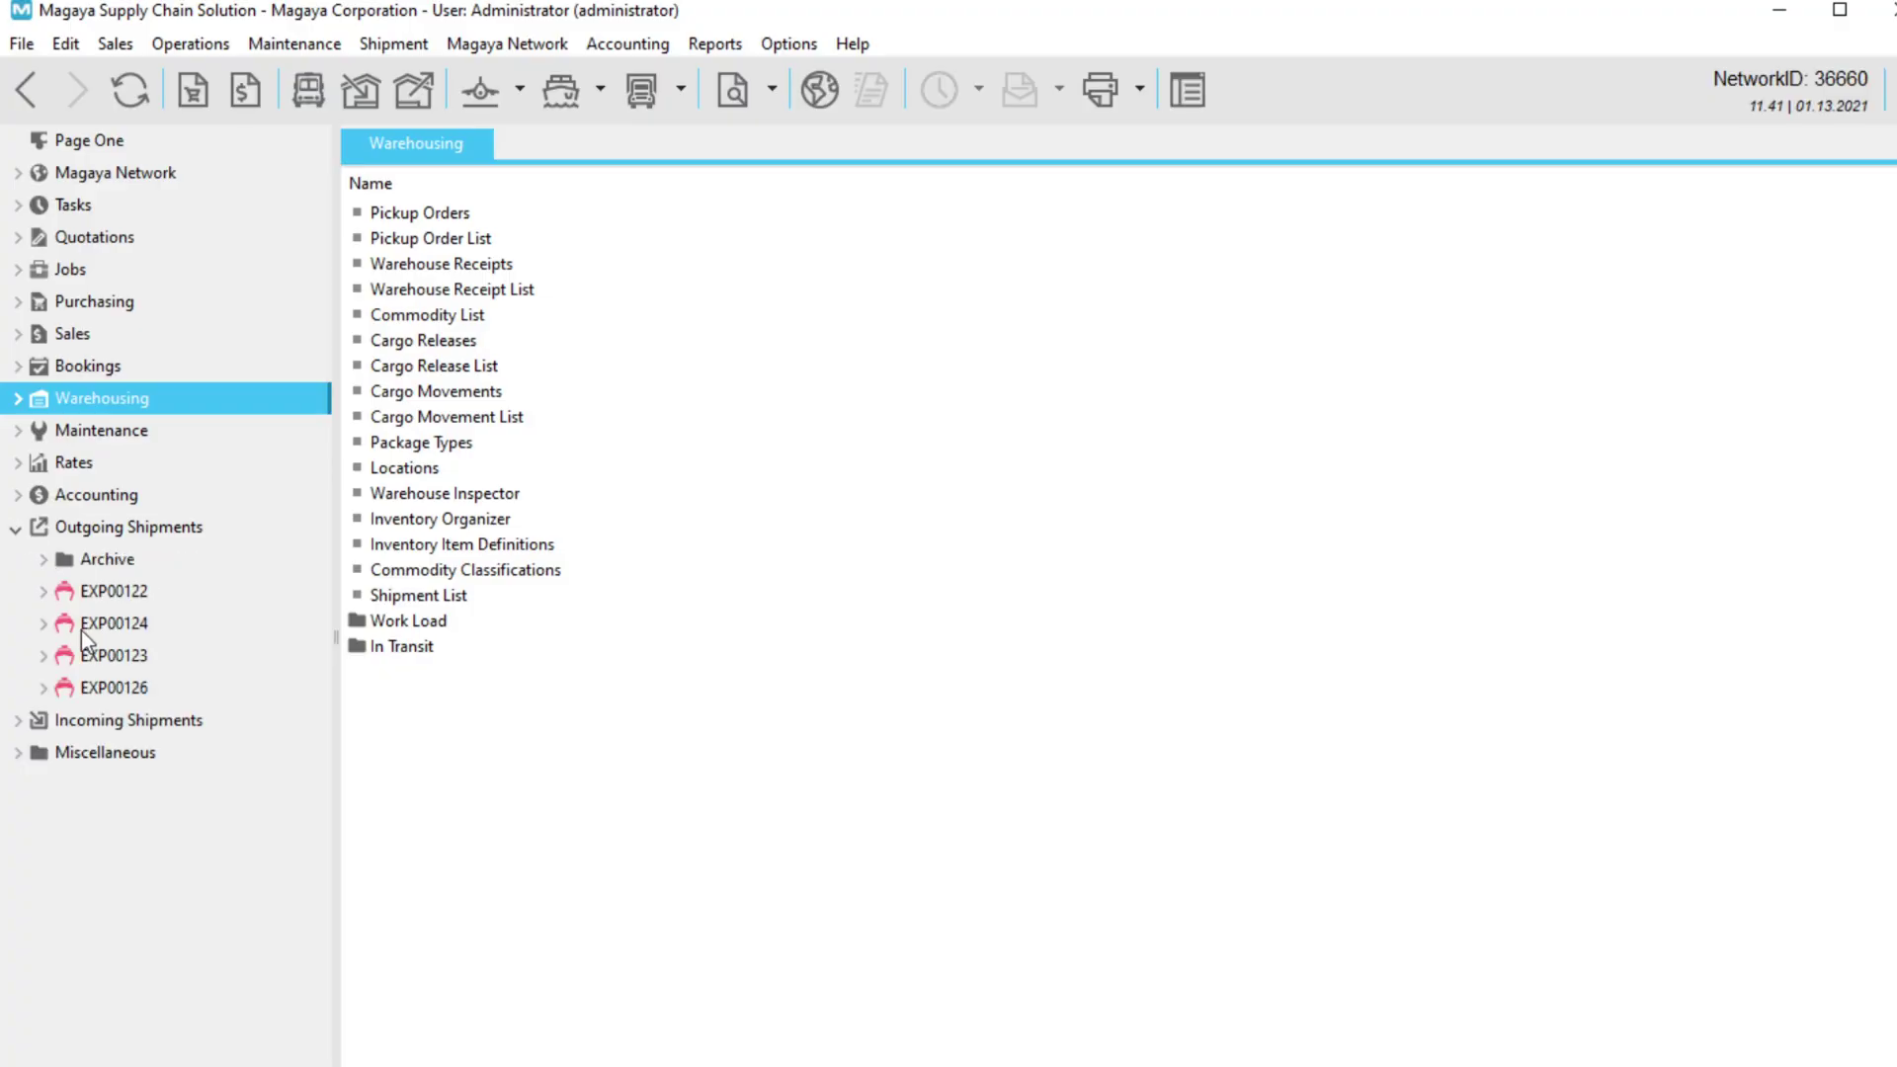
- Open master shipment EXP00126, jump between it and house shipment HBOL01, ending on HBOL01
{"action": "left_click", "coordinate": [114, 688]}
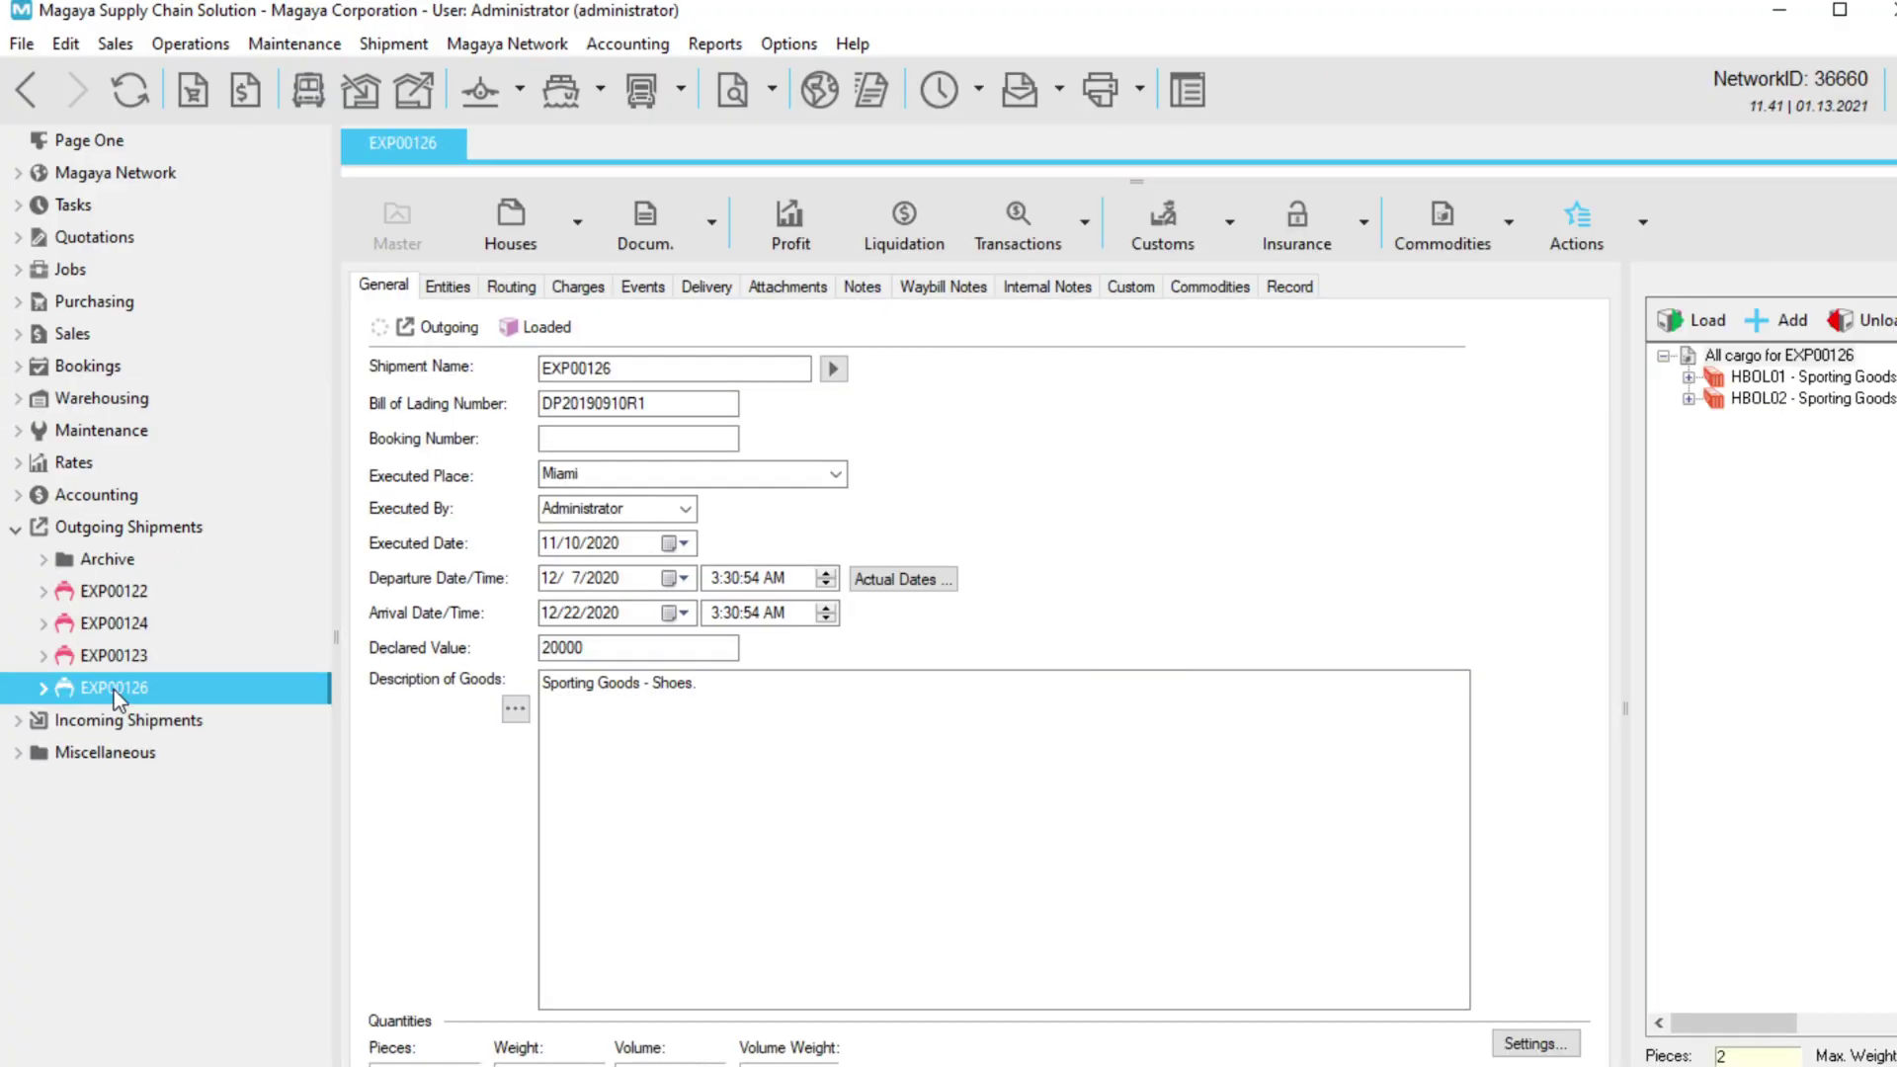
{"action": "key", "text": "Right"}
{"action": "key", "text": "Right"}
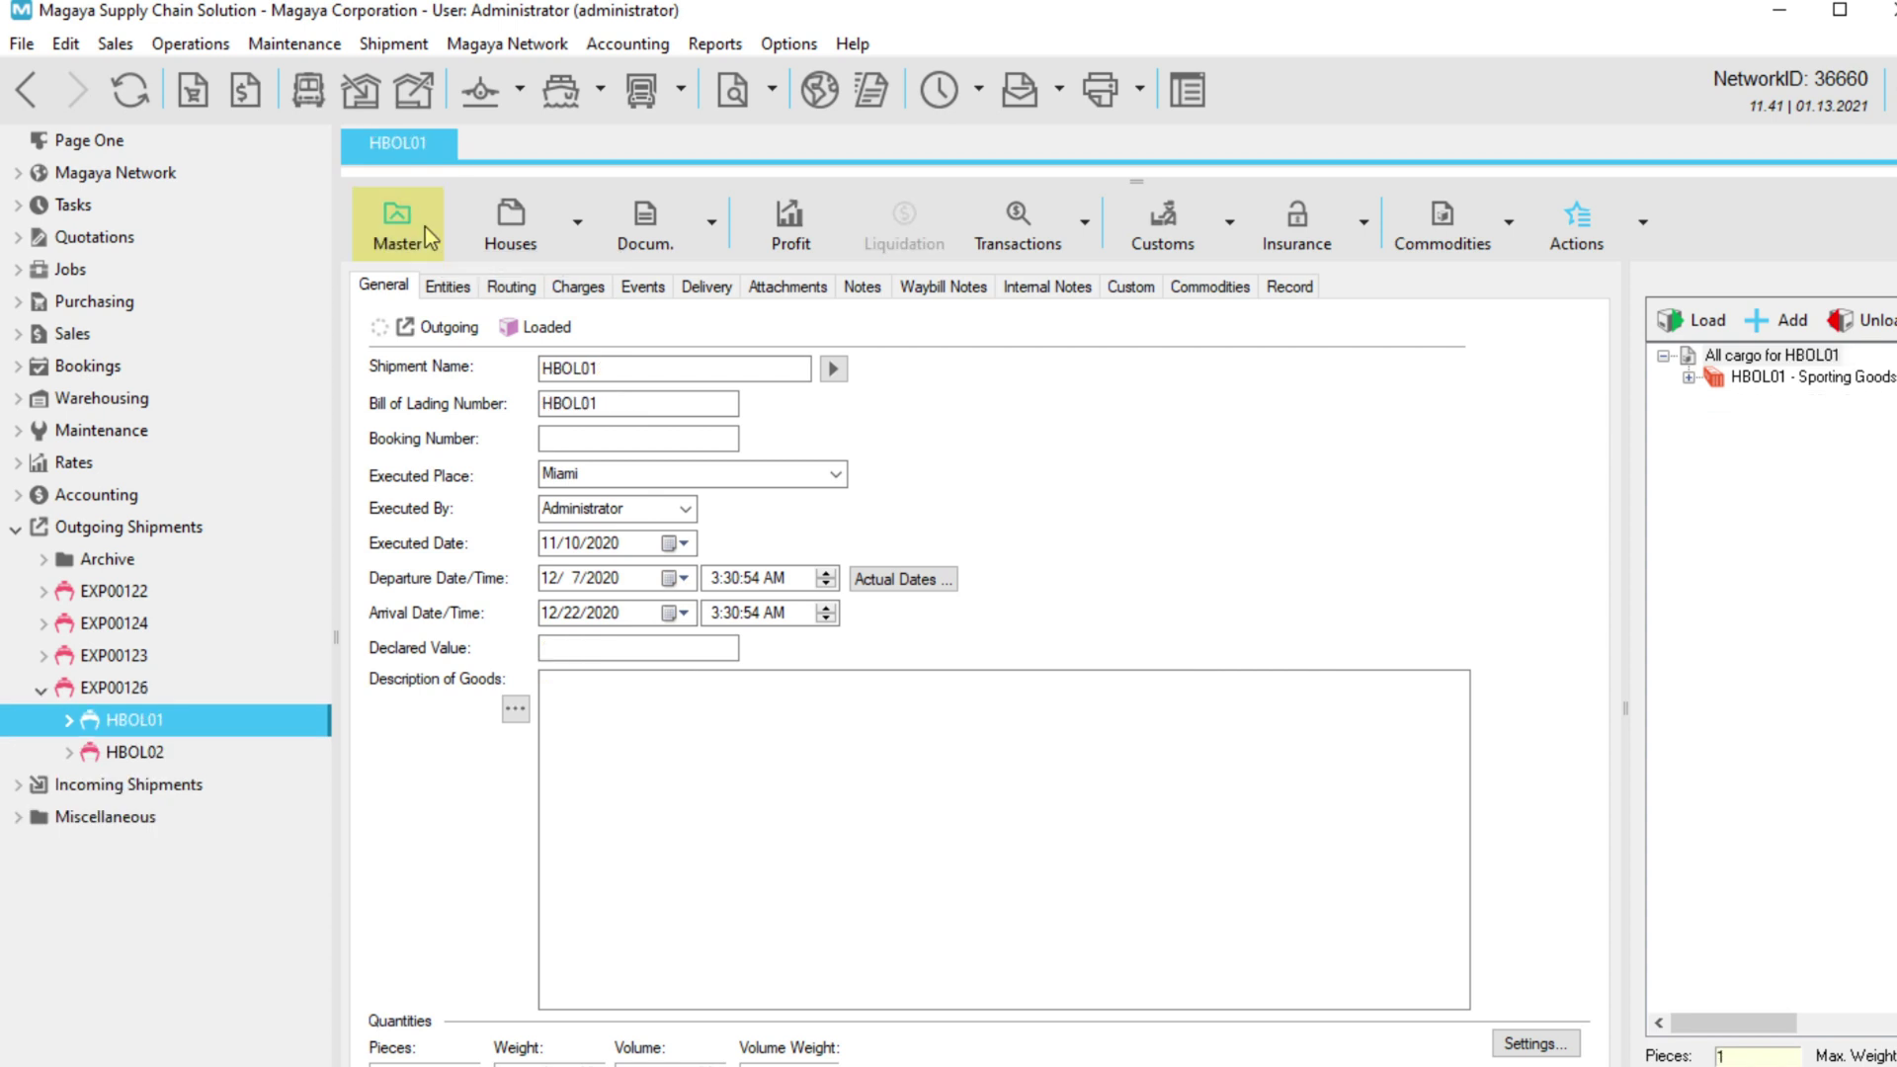
{"action": "left_click", "coordinate": [425, 227]}
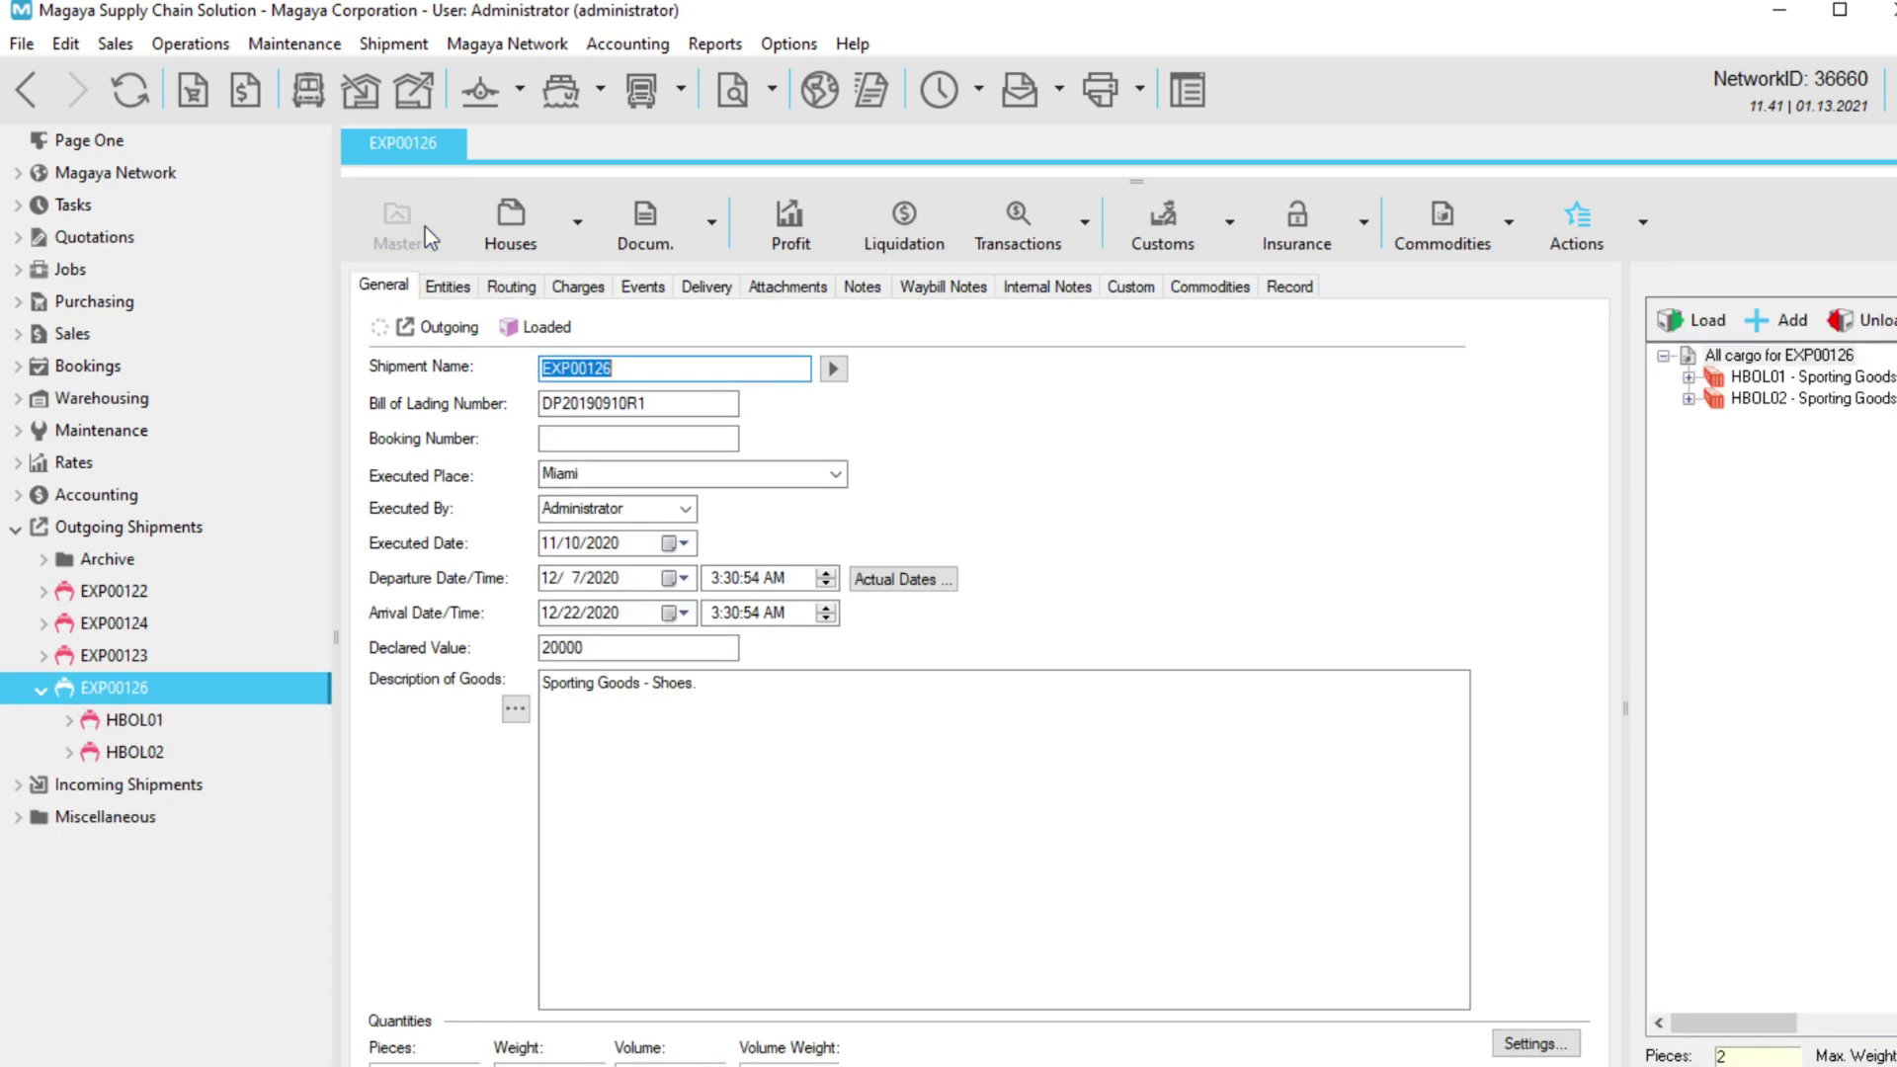
{"action": "left_click", "coordinate": [592, 251]}
- Browse the Houses and Customs filing dropdowns without running any option
{"action": "left_click", "coordinate": [580, 230]}
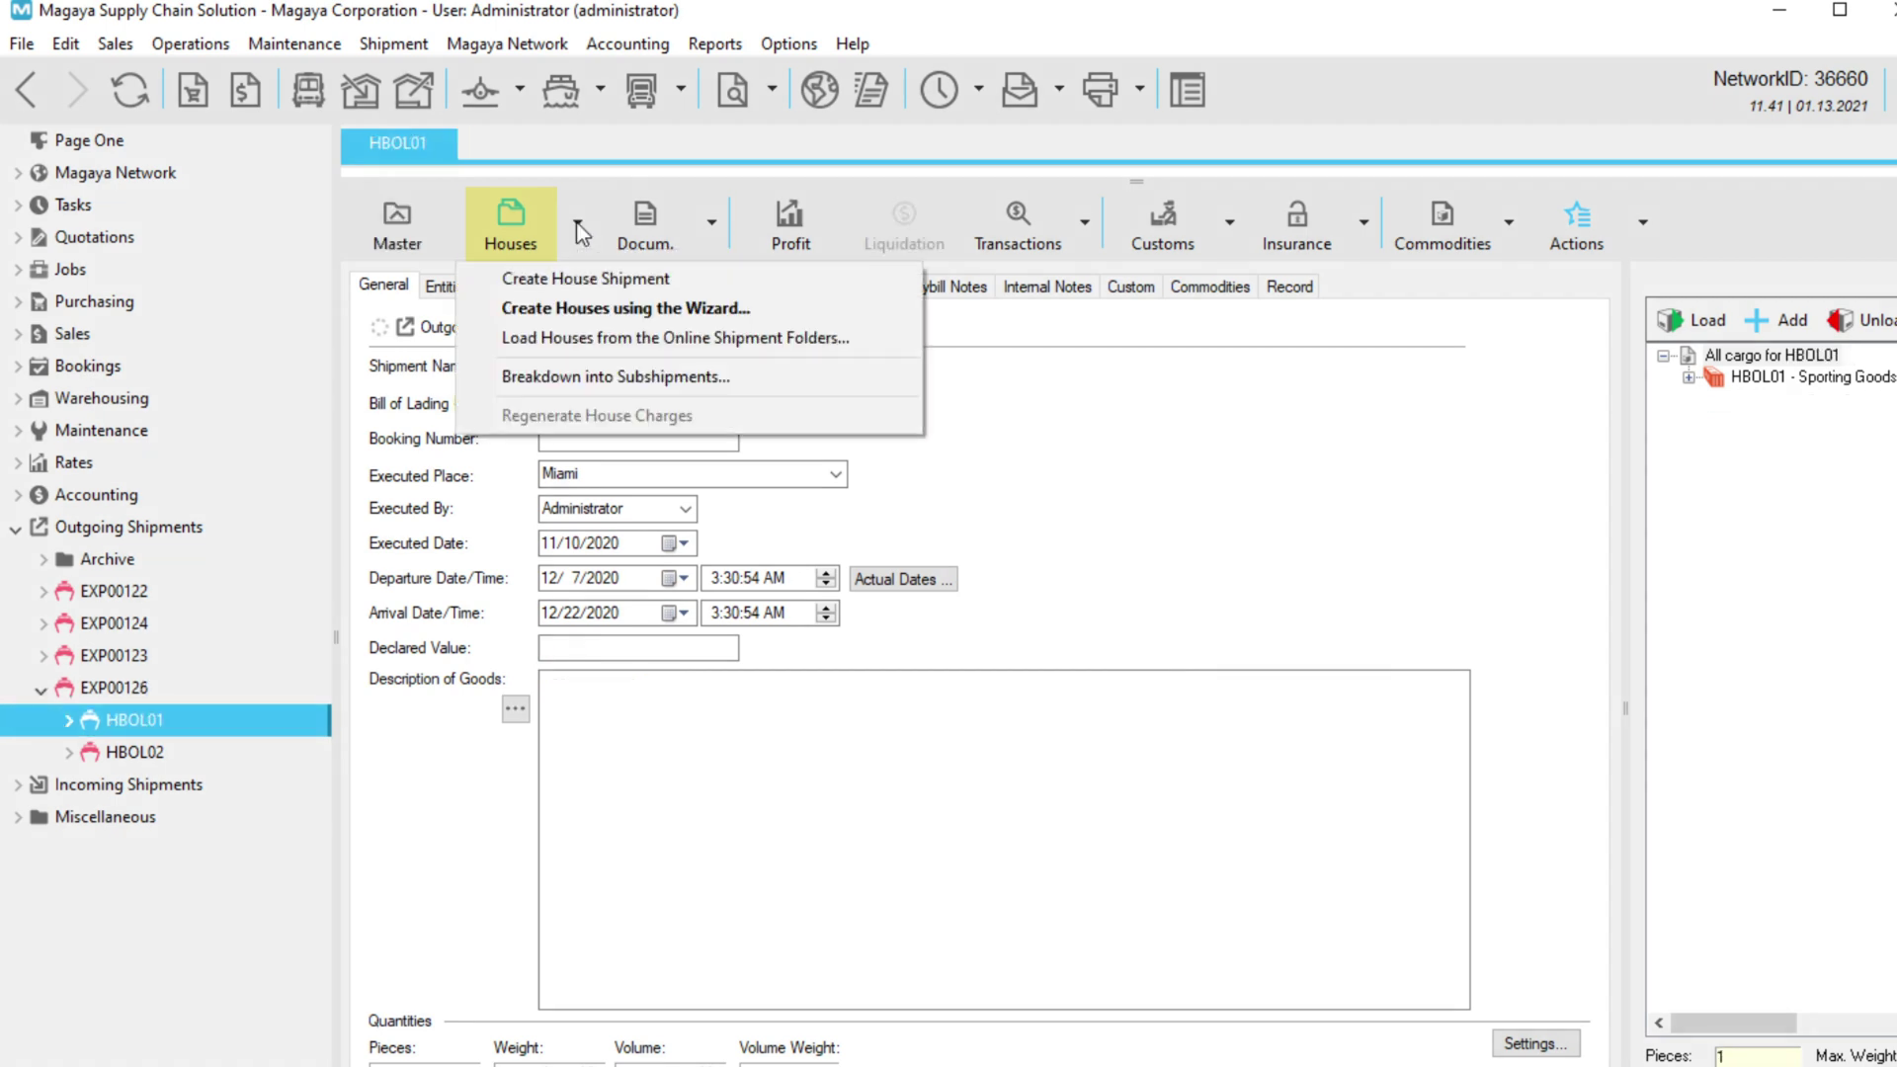
{"action": "left_click", "coordinate": [581, 231]}
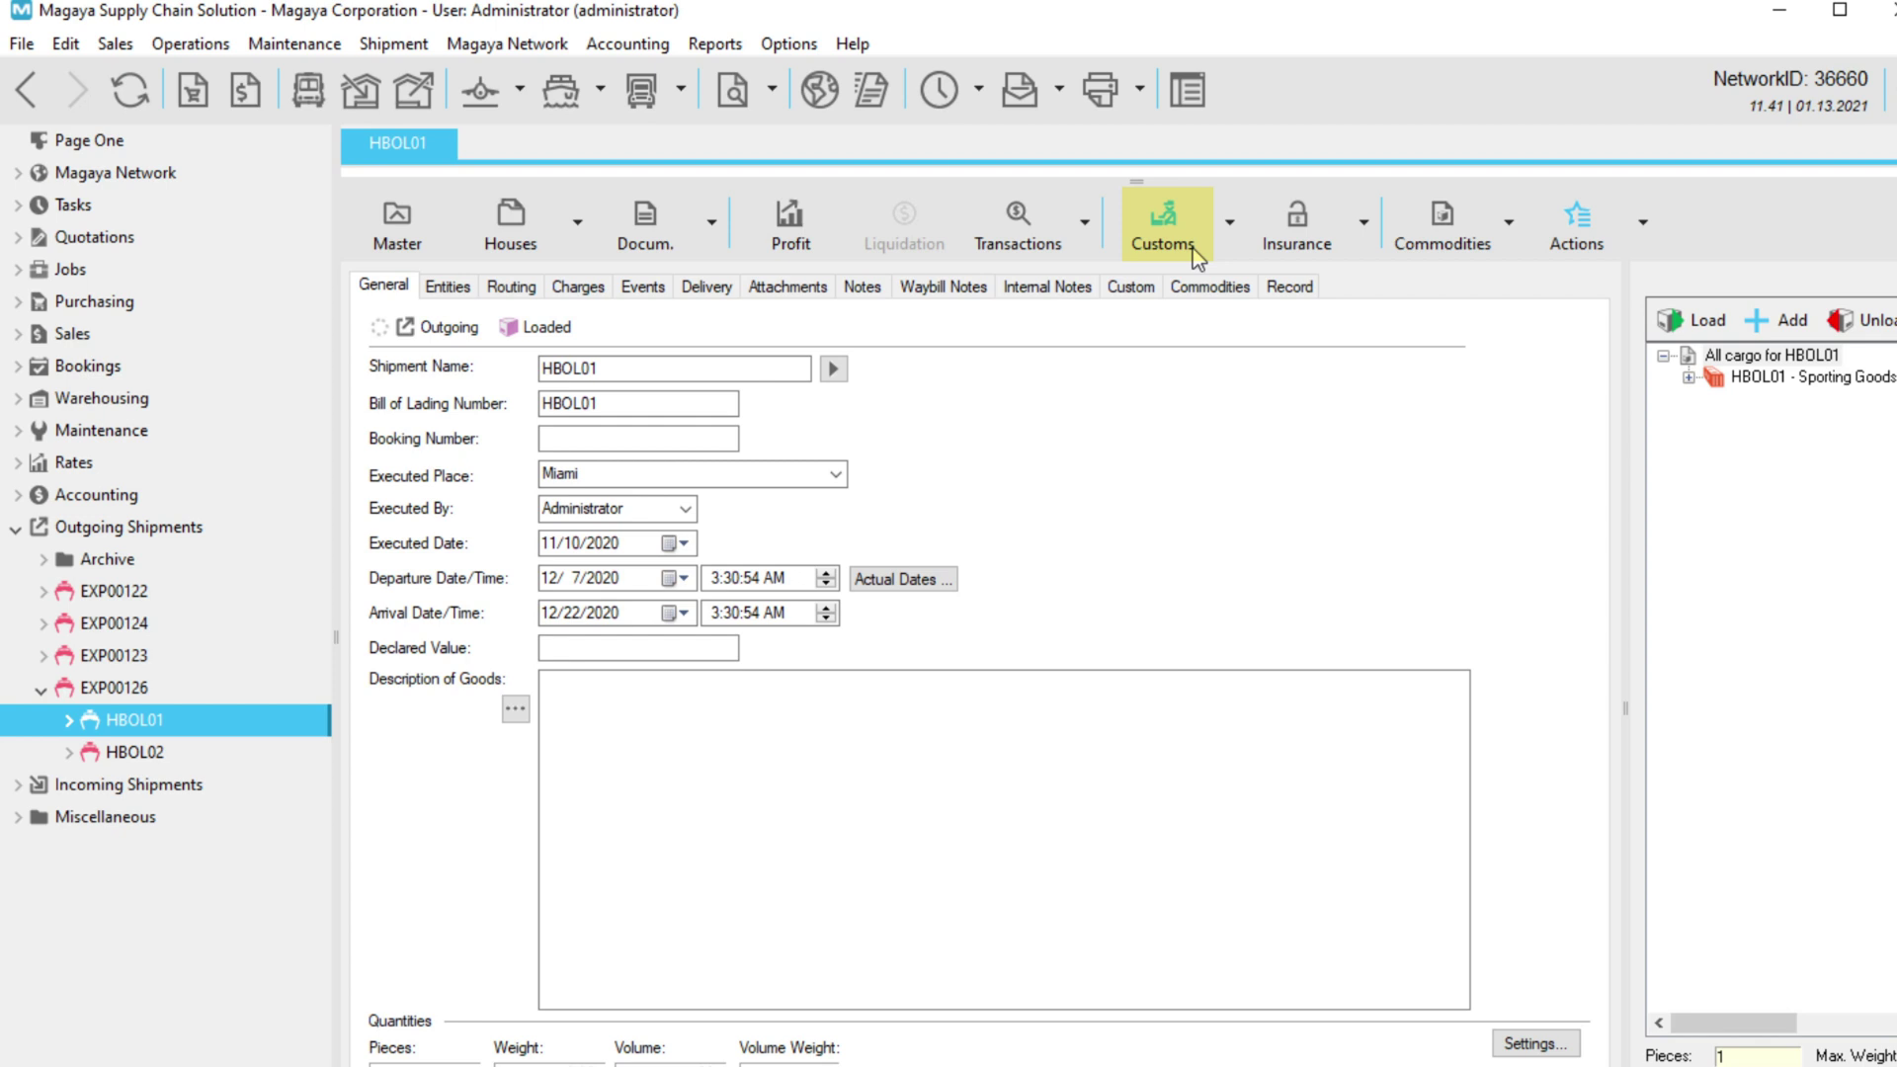
{"action": "left_click", "coordinate": [1230, 222]}
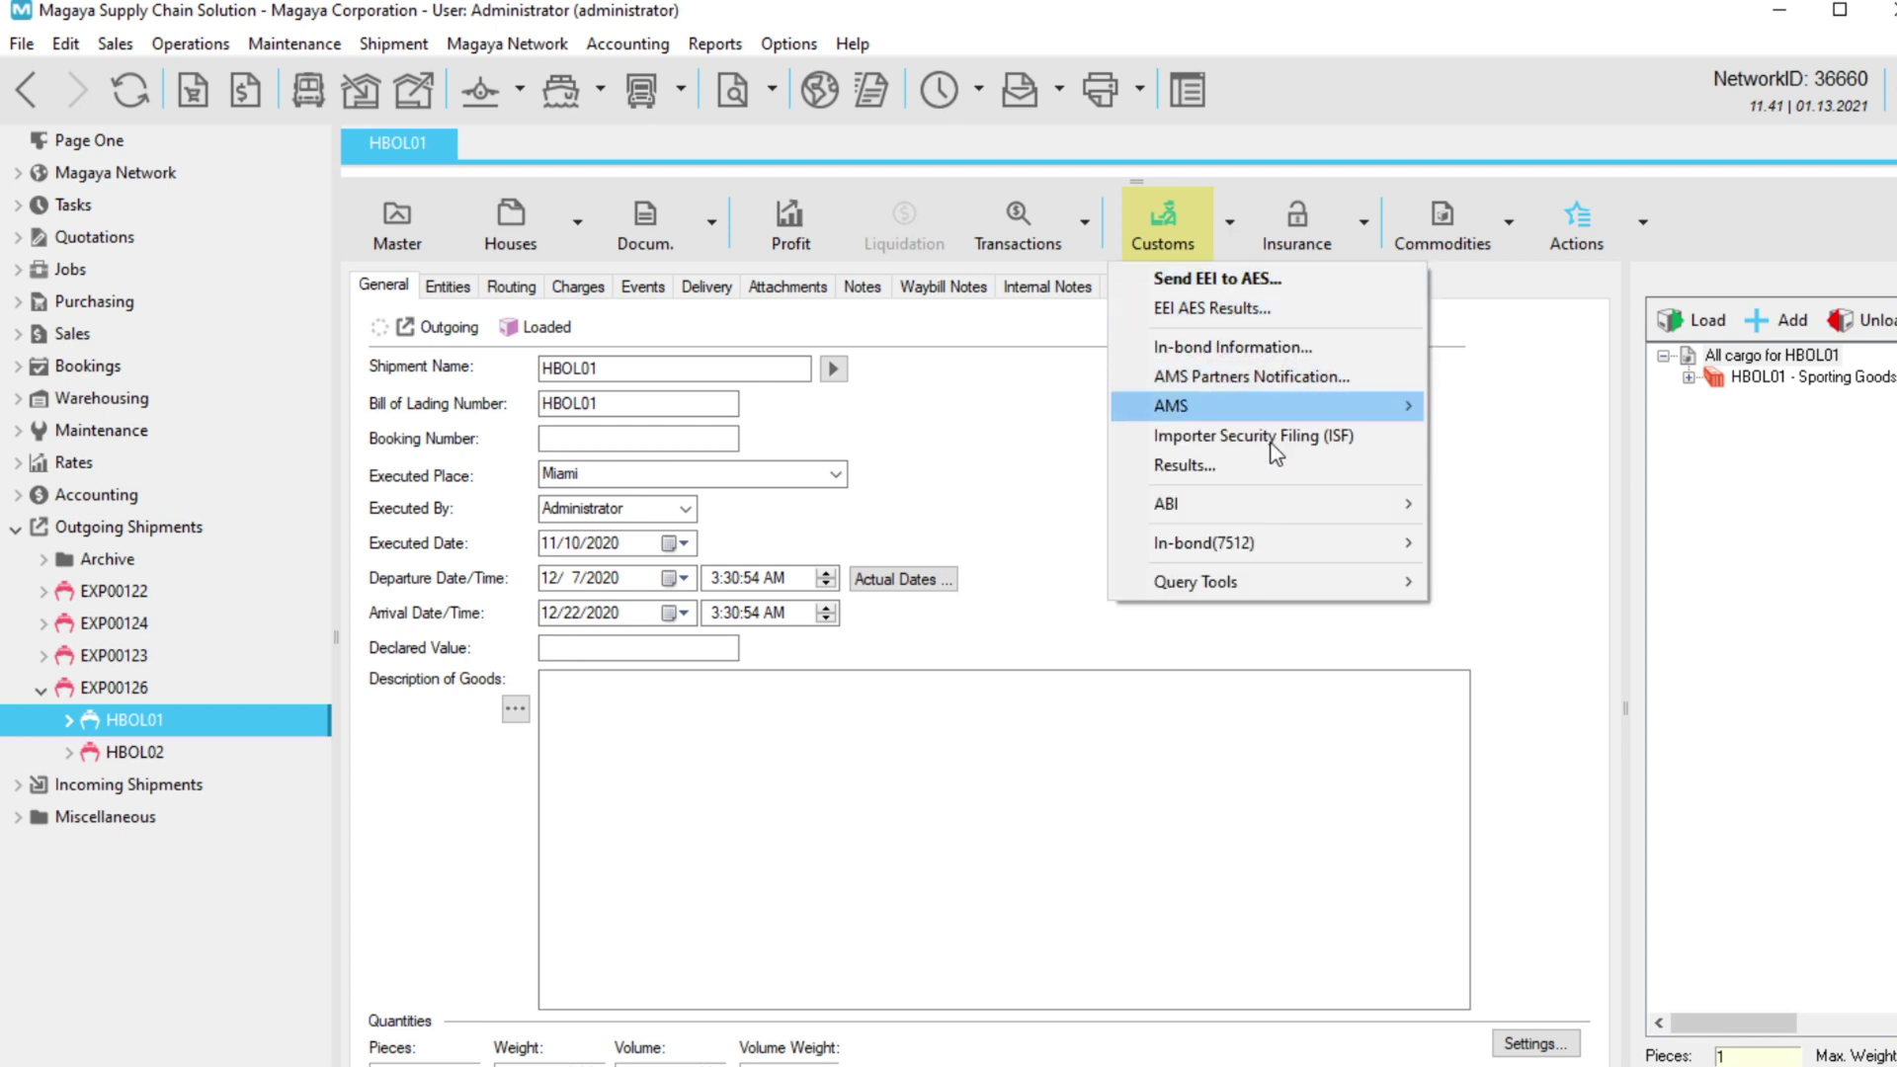
{"action": "mouse_move", "coordinate": [1251, 547]}
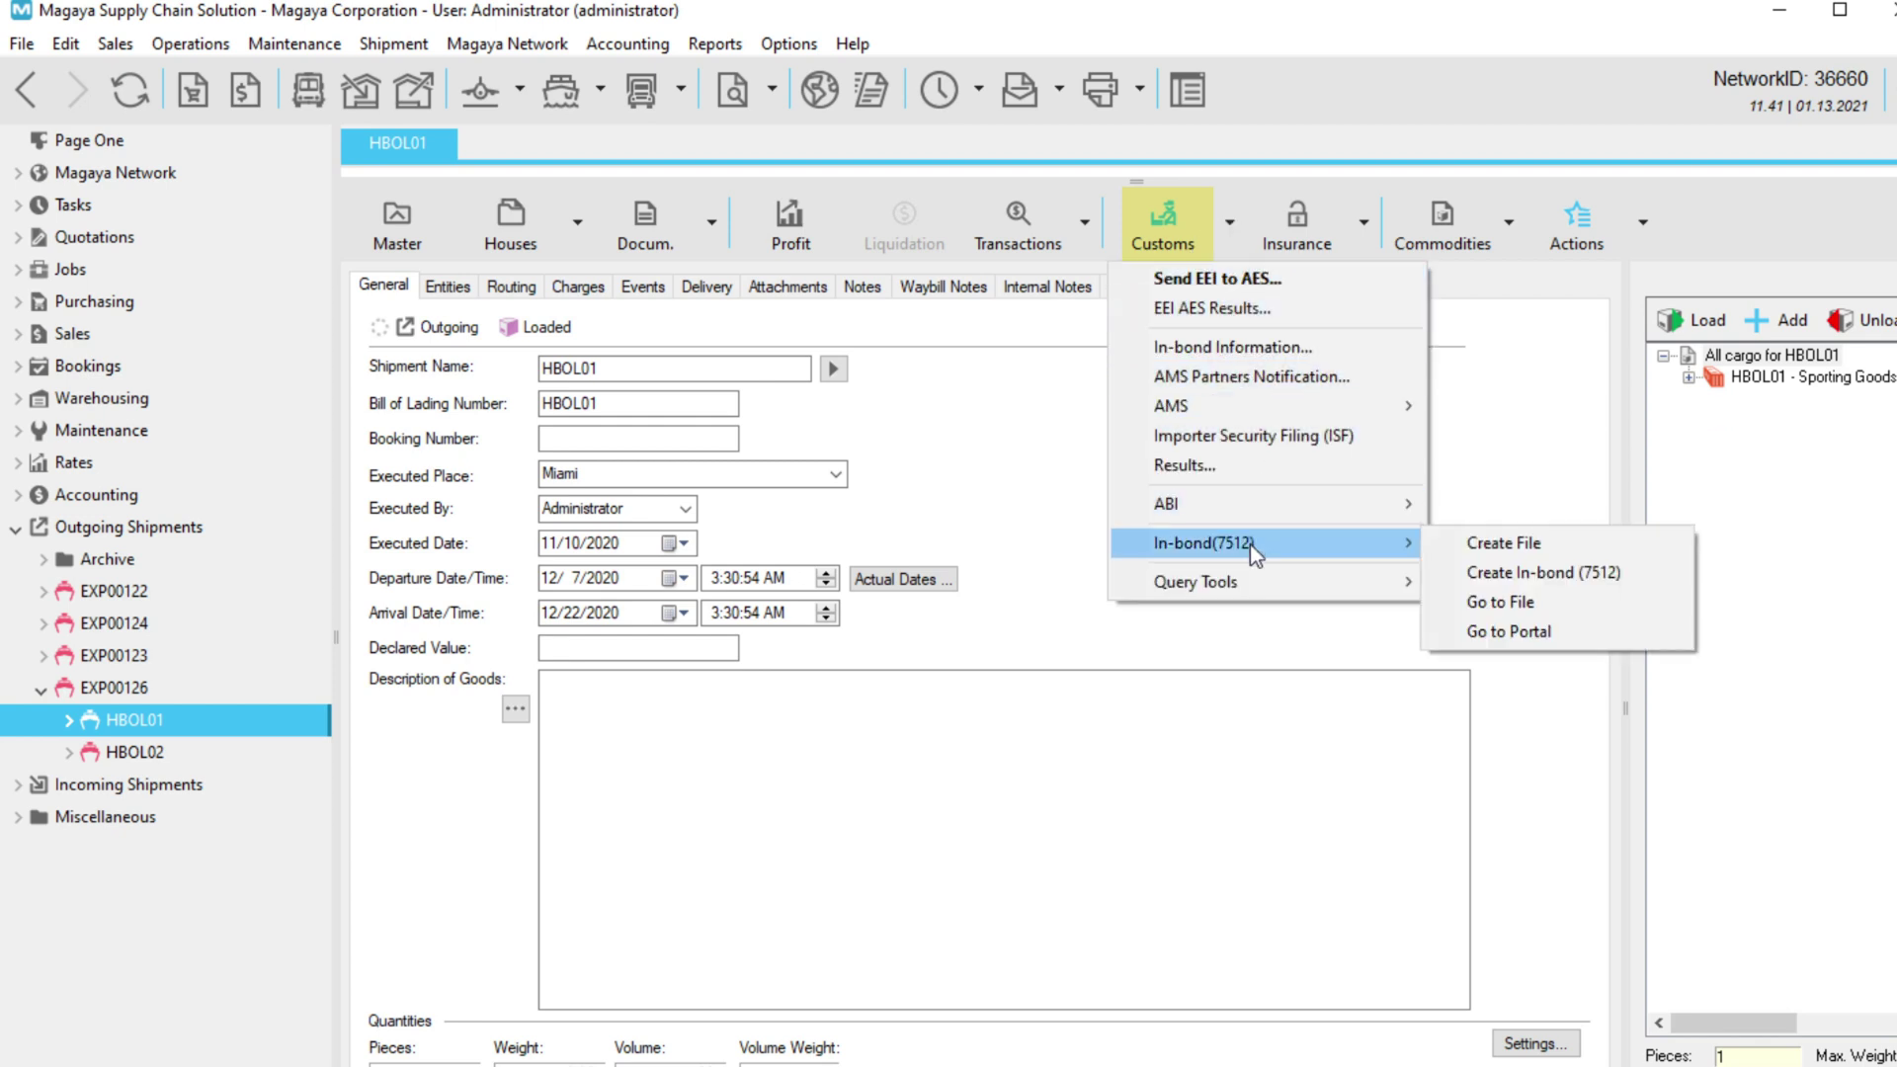
{"action": "left_click", "coordinate": [1454, 572]}
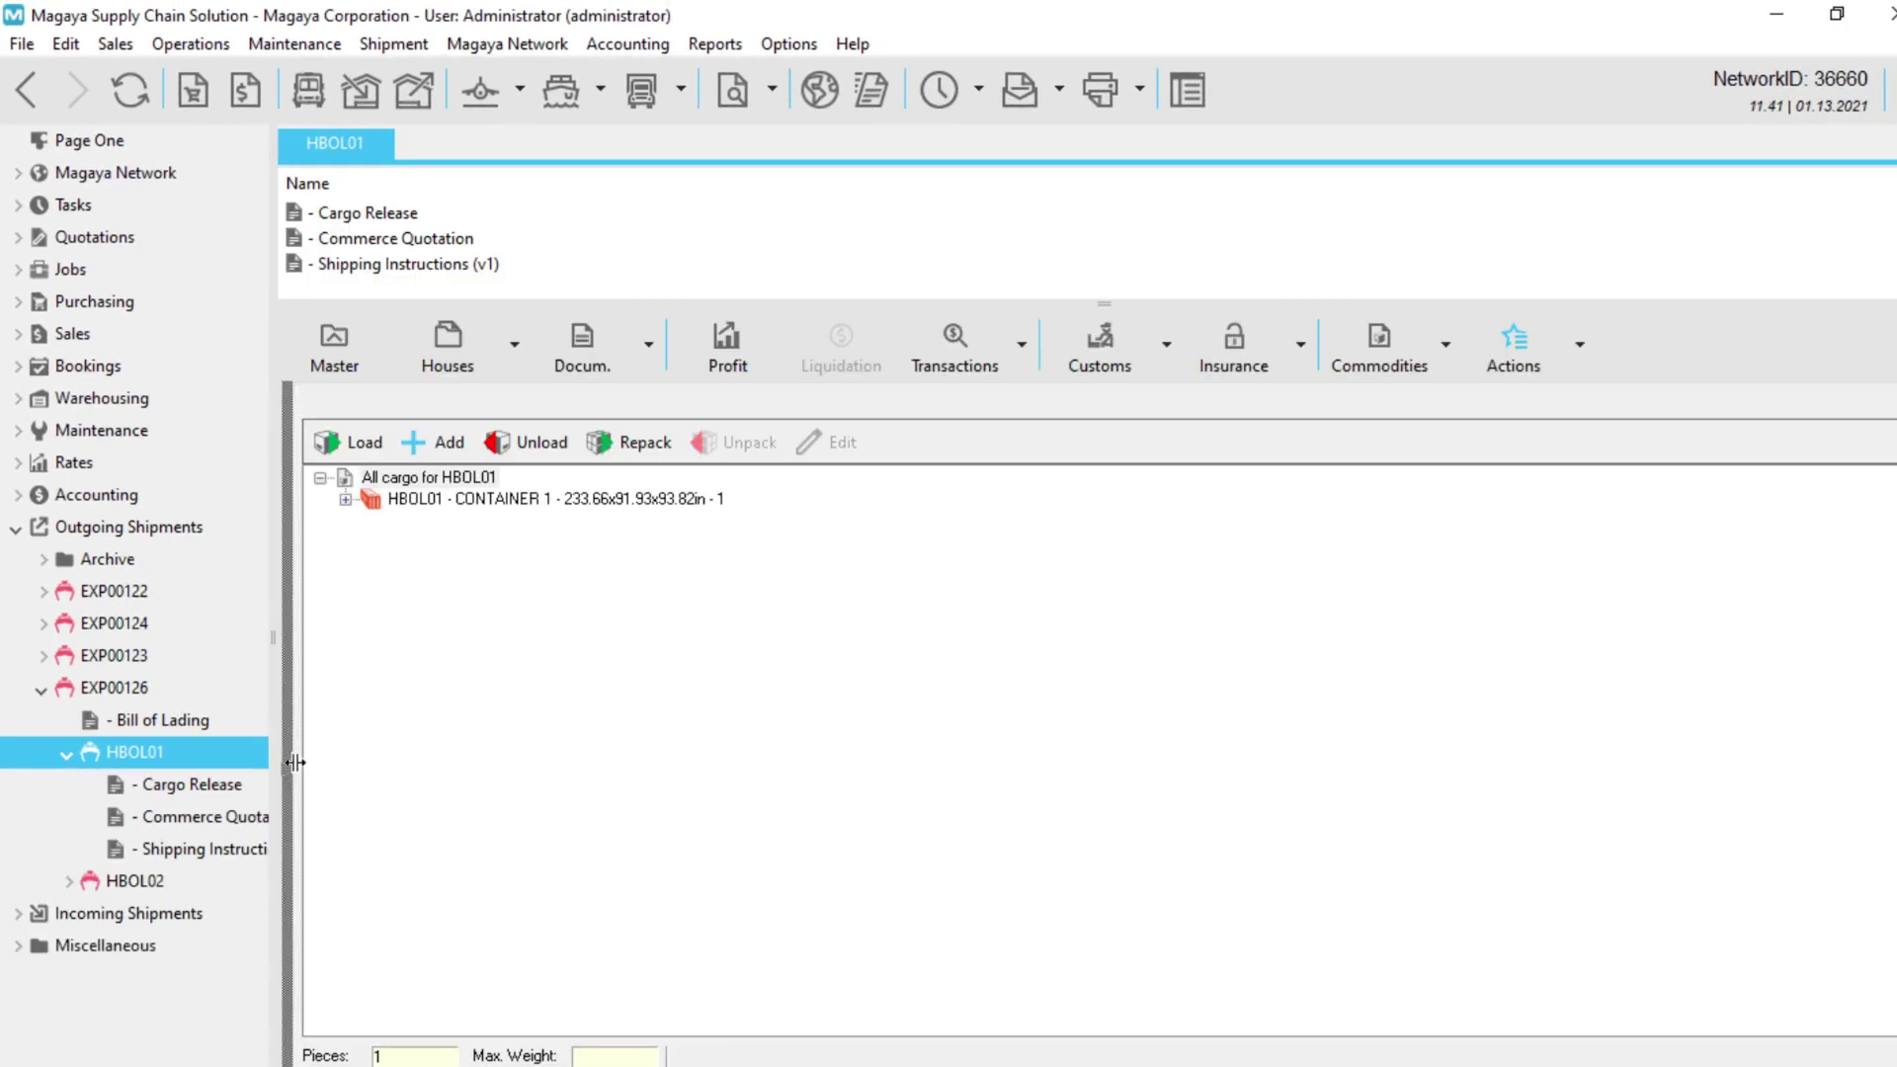
- Drag the splitters to enlarge the form, shrink the documents list and widen the CONTAINER 1 cargo panel
{"action": "left_click_drag", "start_coordinate": [290, 704], "coordinate": [1731, 708]}
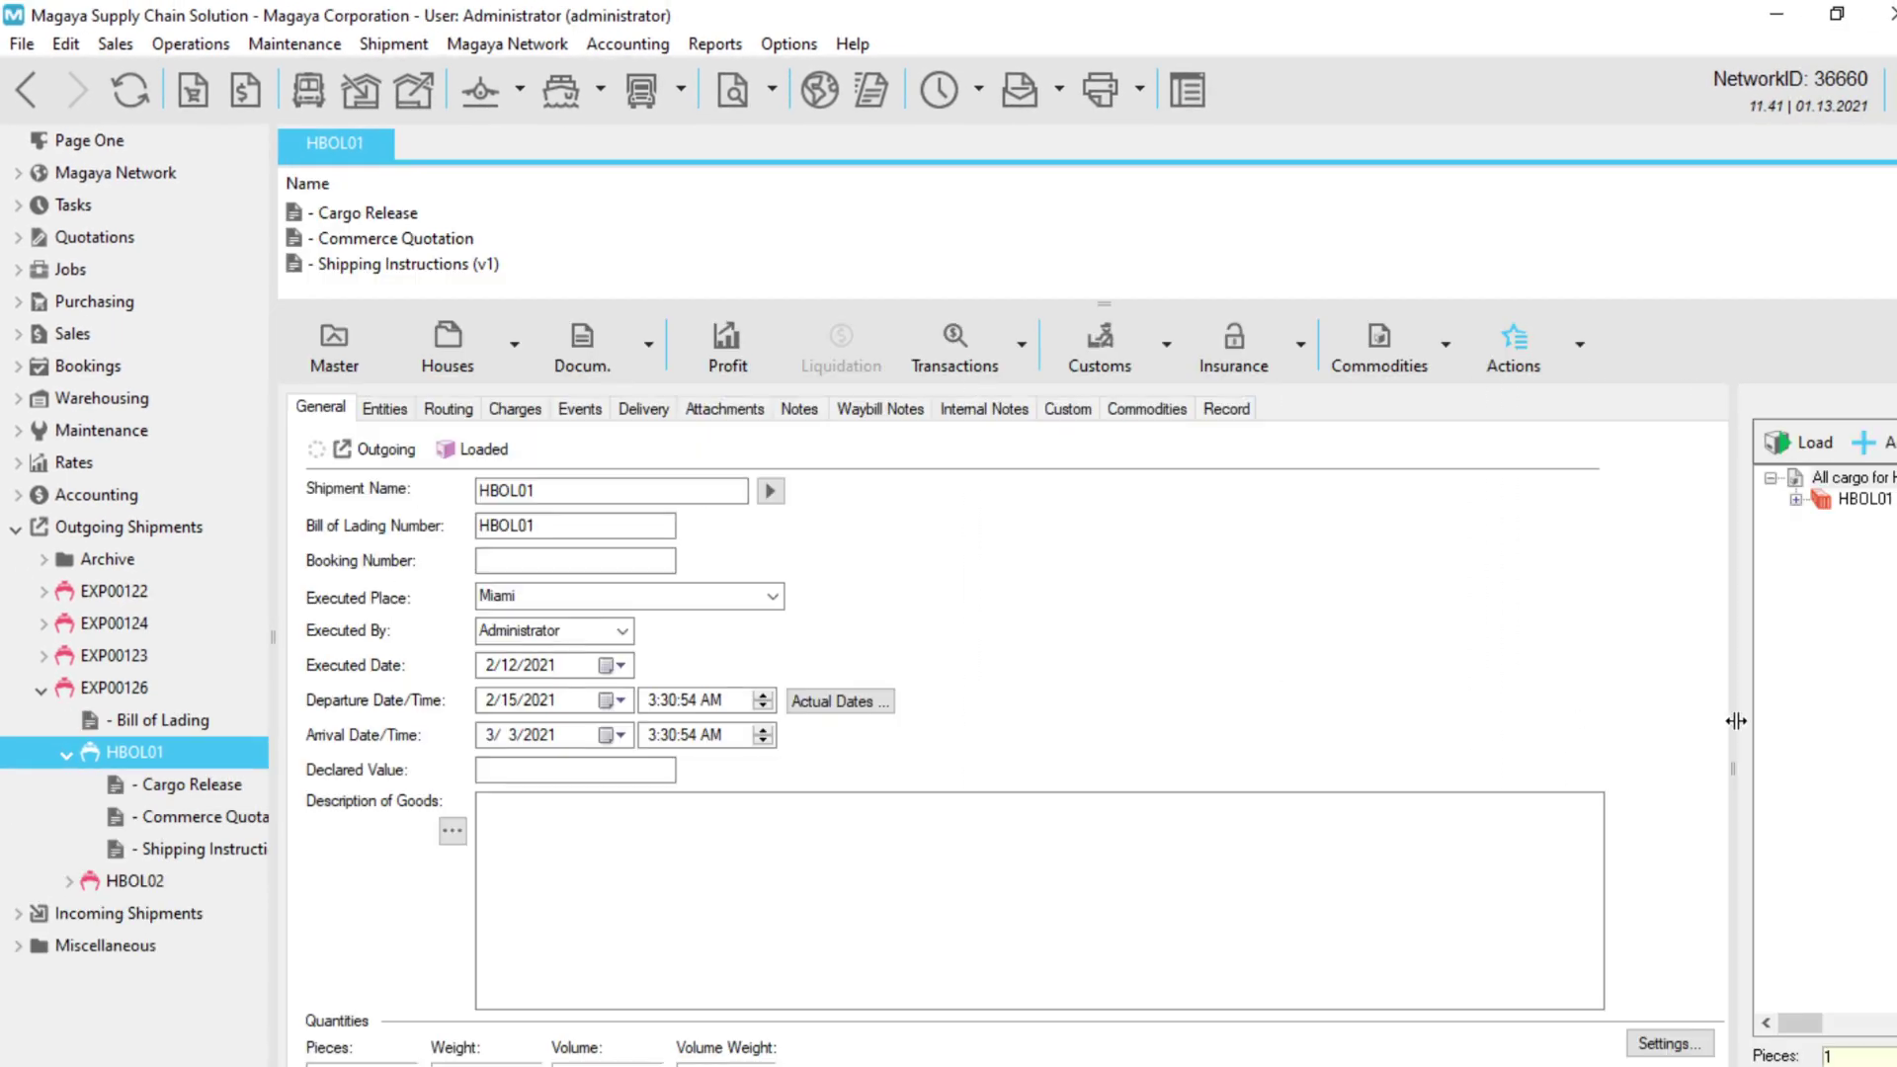
{"action": "left_click_drag", "start_coordinate": [1103, 305], "coordinate": [1104, 193]}
{"action": "left_click_drag", "start_coordinate": [1743, 720], "coordinate": [1377, 735]}
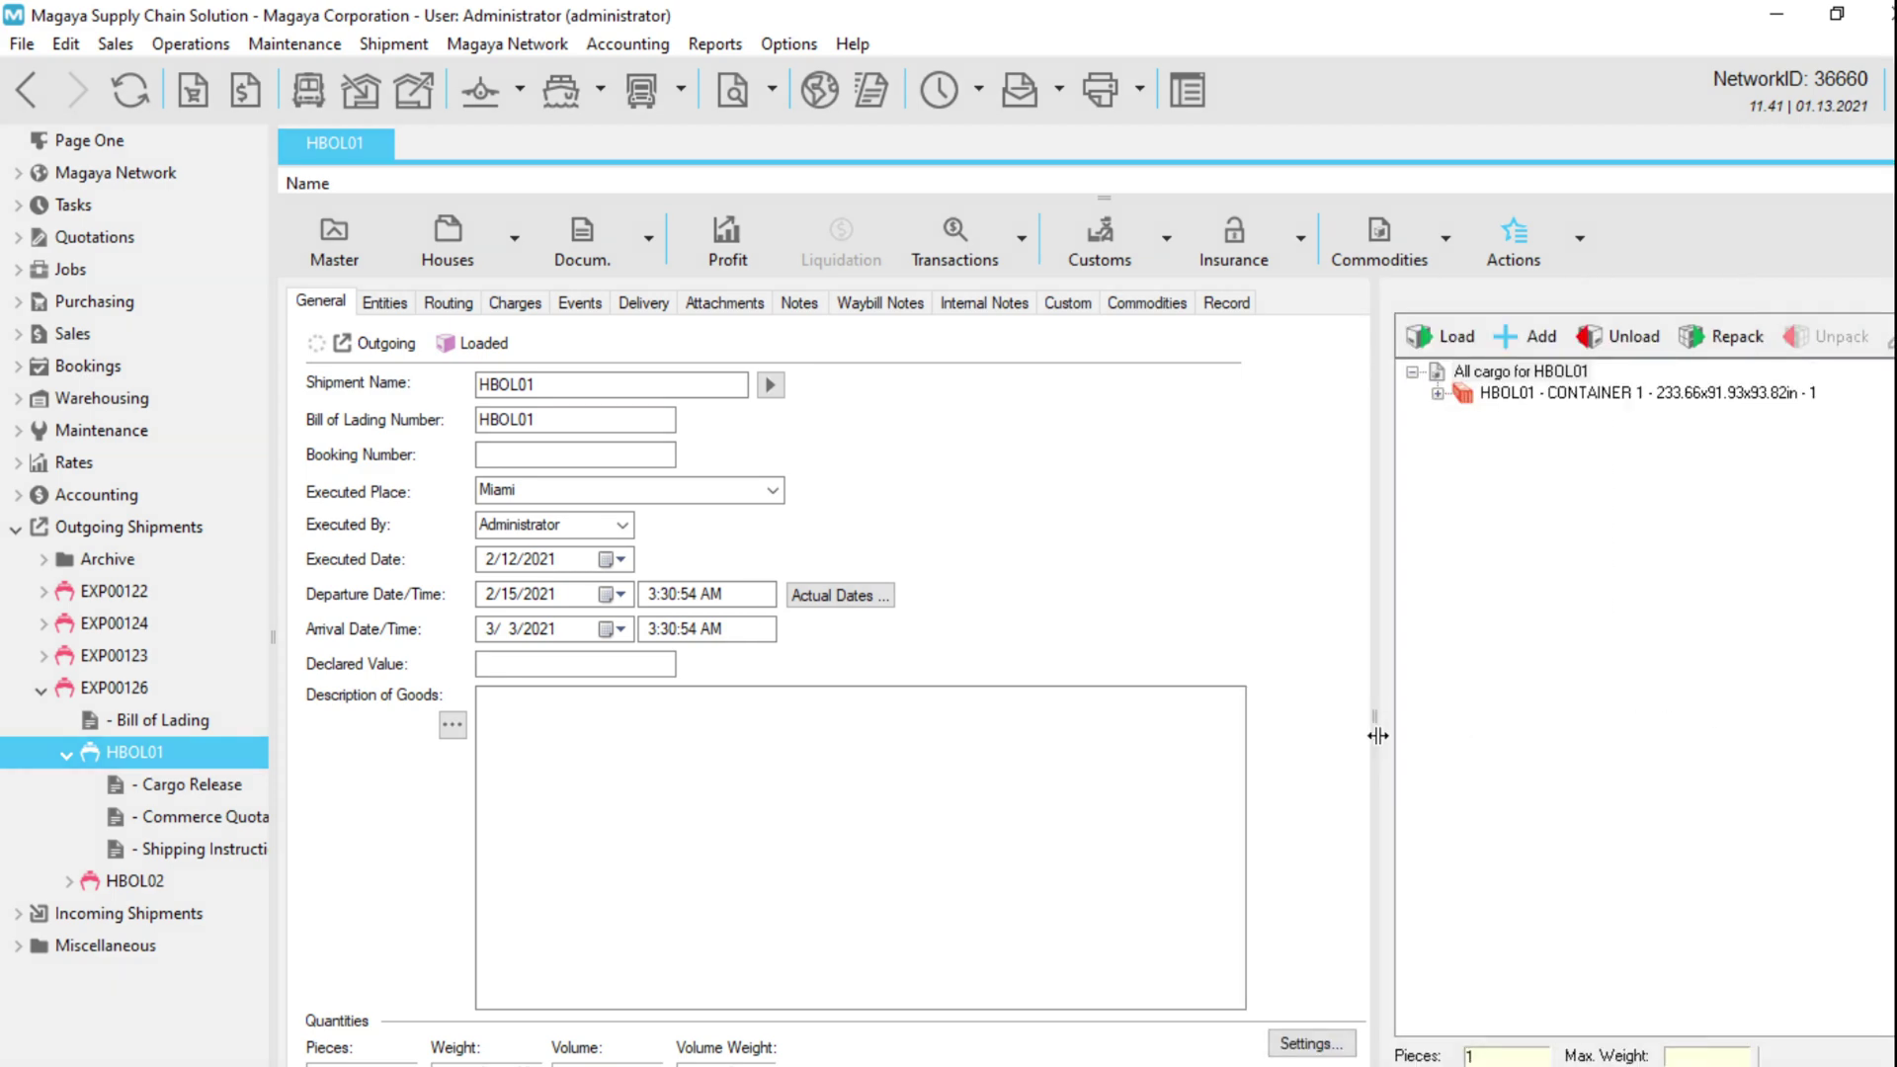